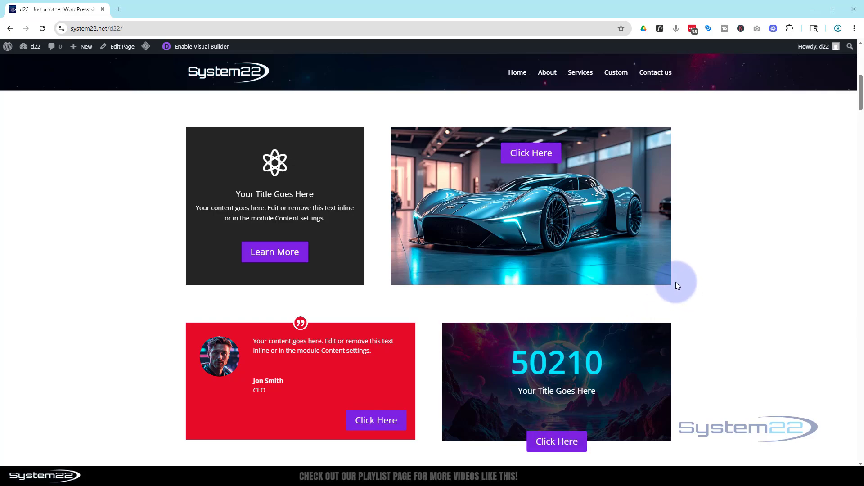
Review the finished button and icon examples on the page and open it in the Visual Builder.
{"action": "scroll", "coordinate": [743, 189], "scroll_direction": "down", "scroll_amount": 10}
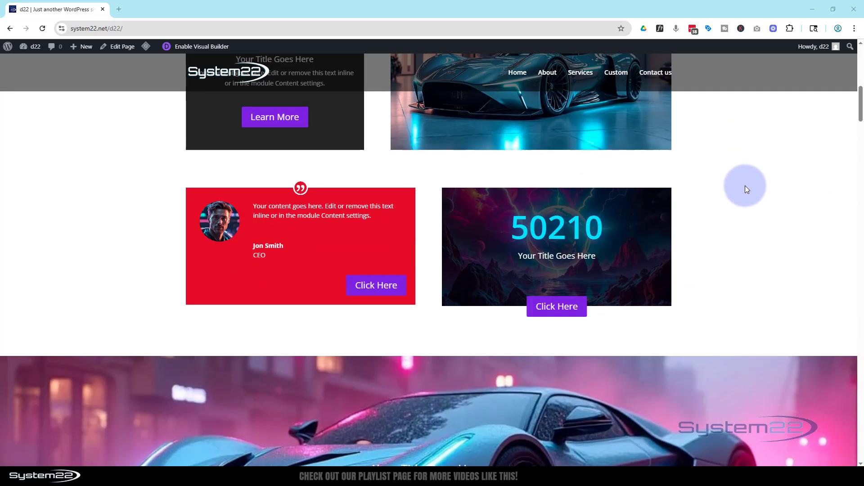
{"action": "scroll", "coordinate": [745, 187], "scroll_direction": "down", "scroll_amount": 5}
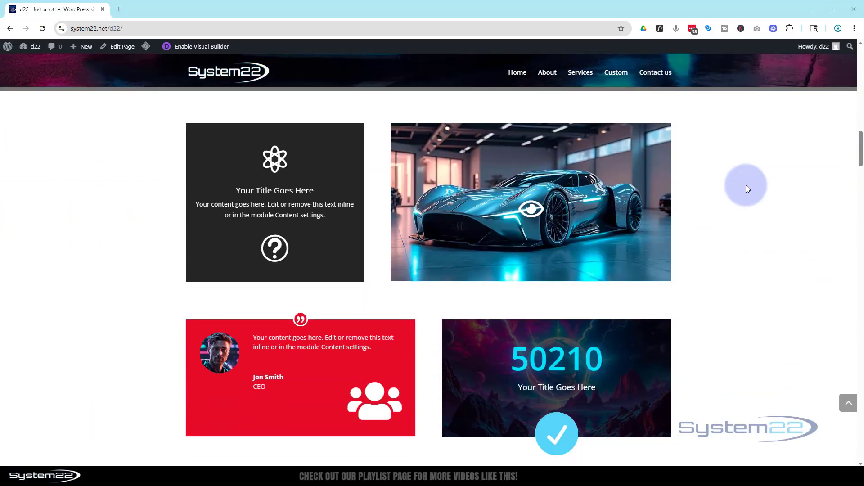
{"action": "scroll", "coordinate": [748, 186], "scroll_direction": "up", "scroll_amount": 1}
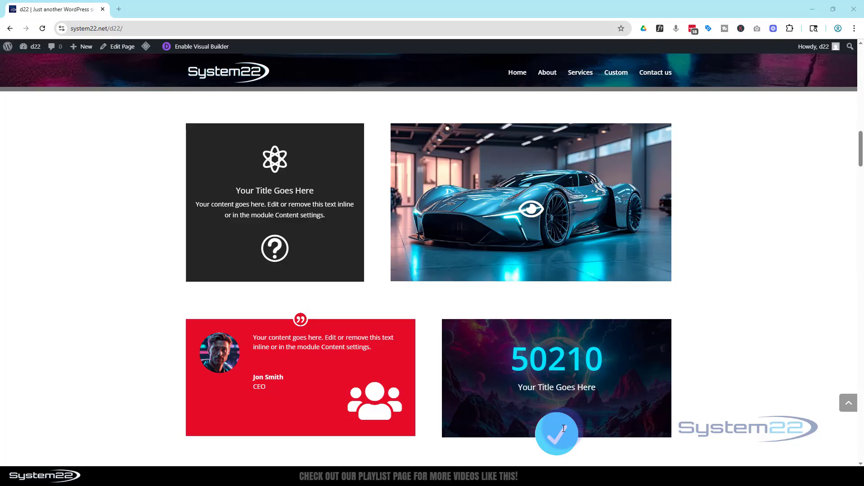
{"action": "left_click", "coordinate": [197, 48]}
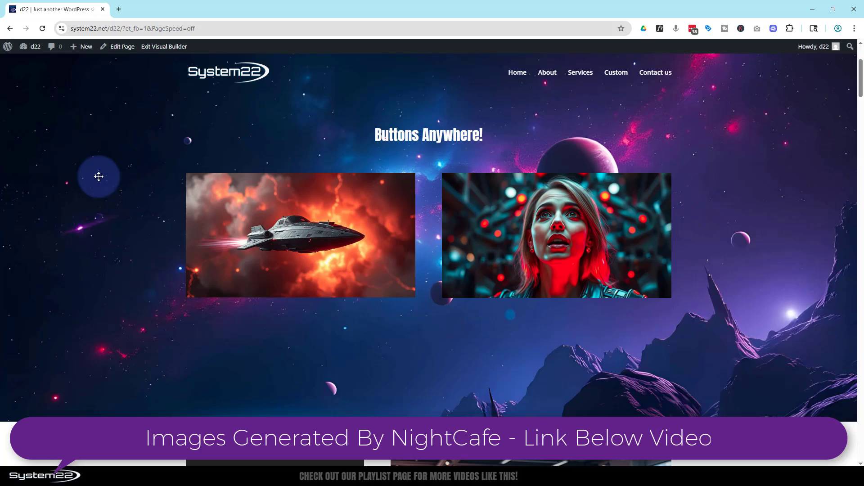
Delete the white section below the full-width car banner that holds the four modules with overlaid icons.
{"action": "scroll", "coordinate": [99, 176], "scroll_direction": "down", "scroll_amount": 10}
{"action": "scroll", "coordinate": [101, 176], "scroll_direction": "up", "scroll_amount": 10}
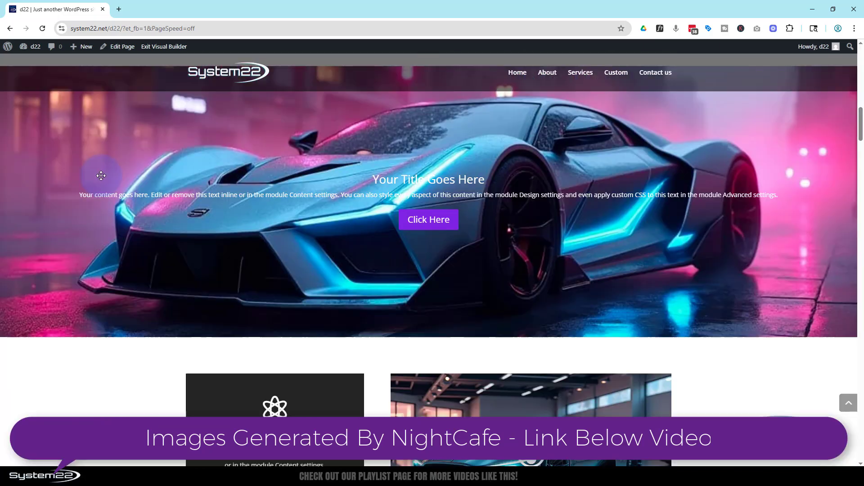
{"action": "scroll", "coordinate": [101, 176], "scroll_direction": "down", "scroll_amount": 4}
{"action": "scroll", "coordinate": [100, 175], "scroll_direction": "down", "scroll_amount": 1}
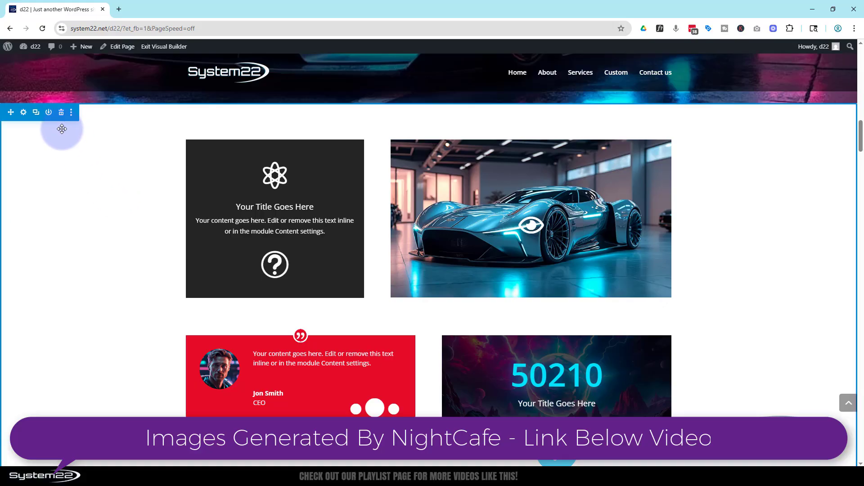
{"action": "left_click", "coordinate": [62, 113]}
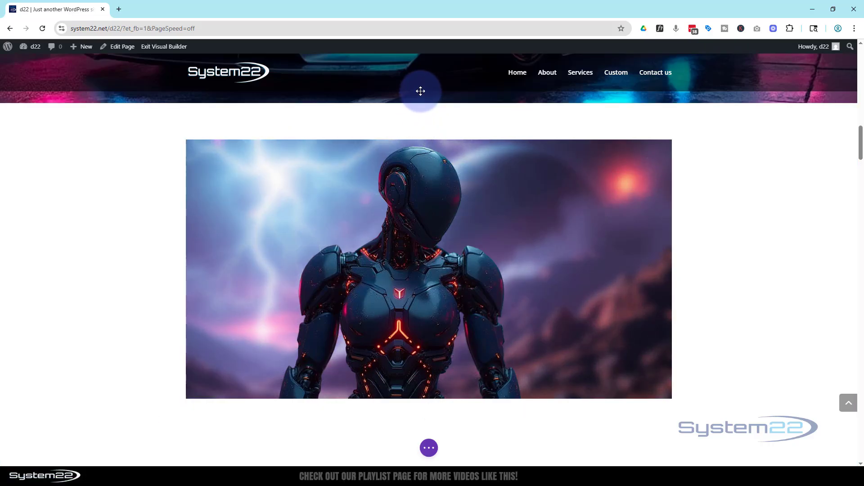
Insert the saved "4 mods" section from the library directly below the full-width car banner.
{"action": "scroll", "coordinate": [420, 99], "scroll_direction": "up", "scroll_amount": 1}
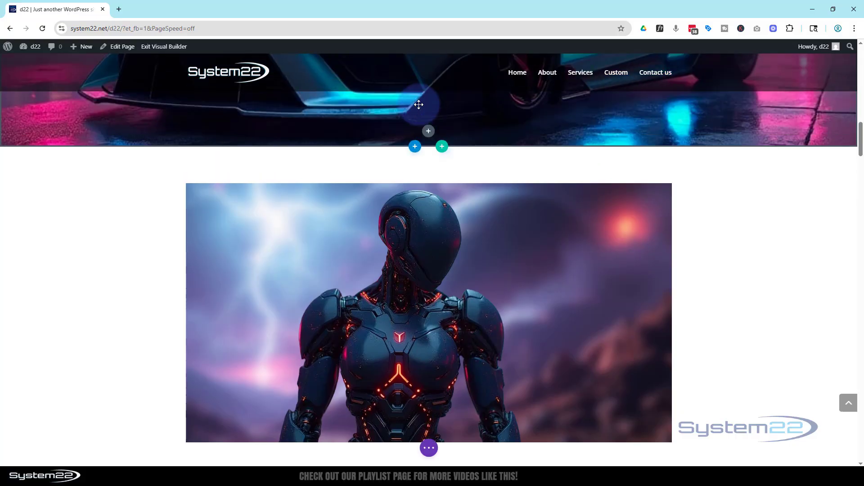
{"action": "left_click", "coordinate": [415, 148]}
{"action": "left_click", "coordinate": [418, 191]}
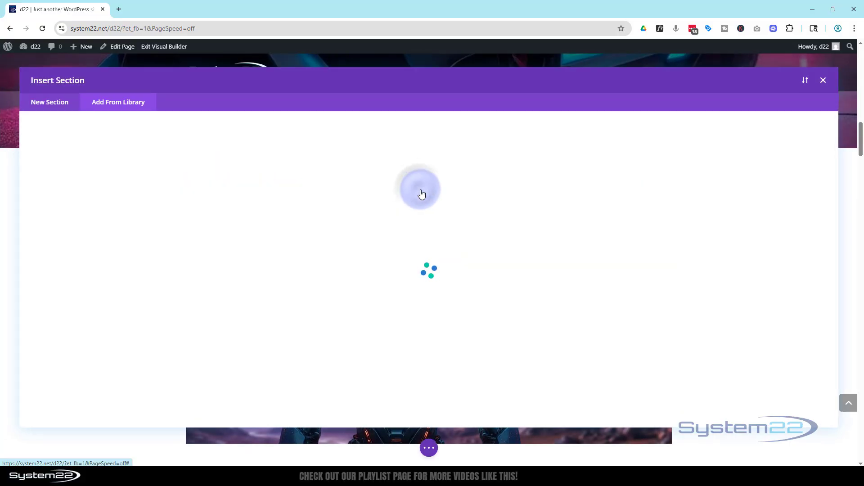
{"action": "left_click", "coordinate": [243, 212]}
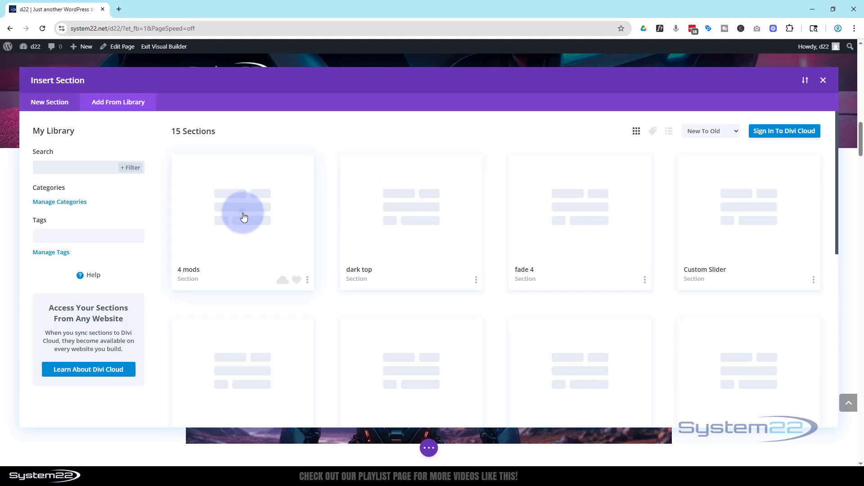
{"action": "left_click", "coordinate": [256, 388]}
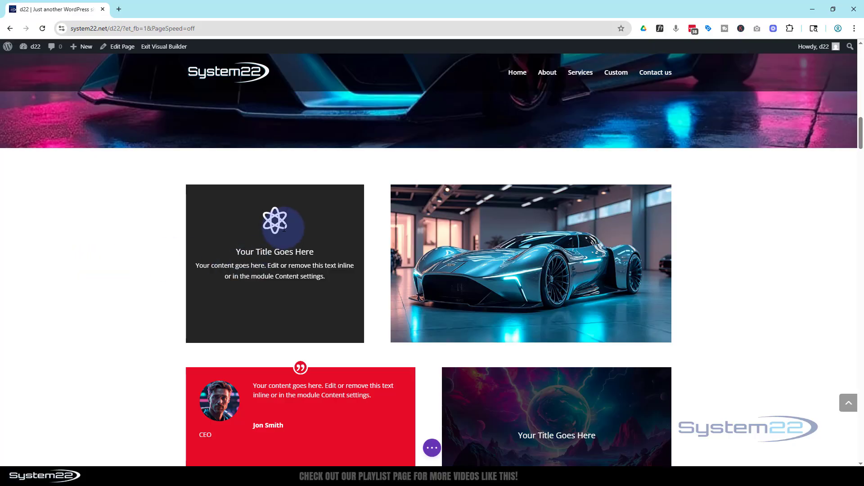
Add an Icon module under the dark blurb and choose the circled question mark as its icon.
{"action": "scroll", "coordinate": [781, 265], "scroll_direction": "down", "scroll_amount": 3}
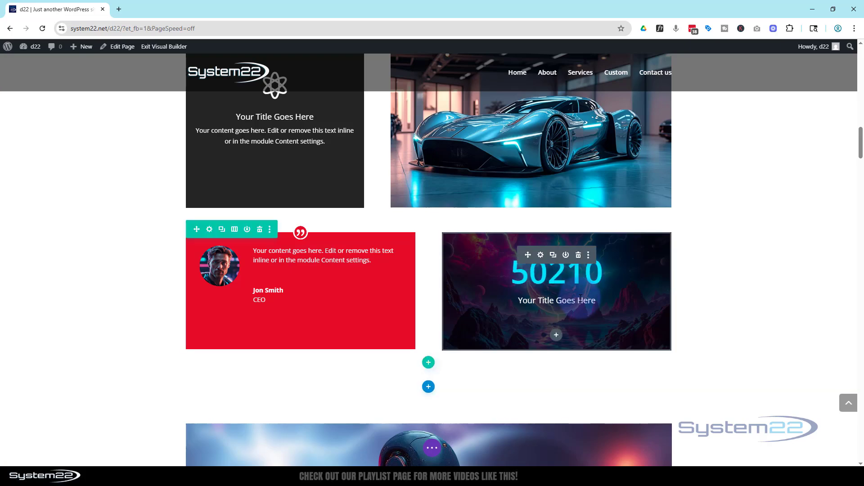
{"action": "scroll", "coordinate": [110, 256], "scroll_direction": "up", "scroll_amount": 1}
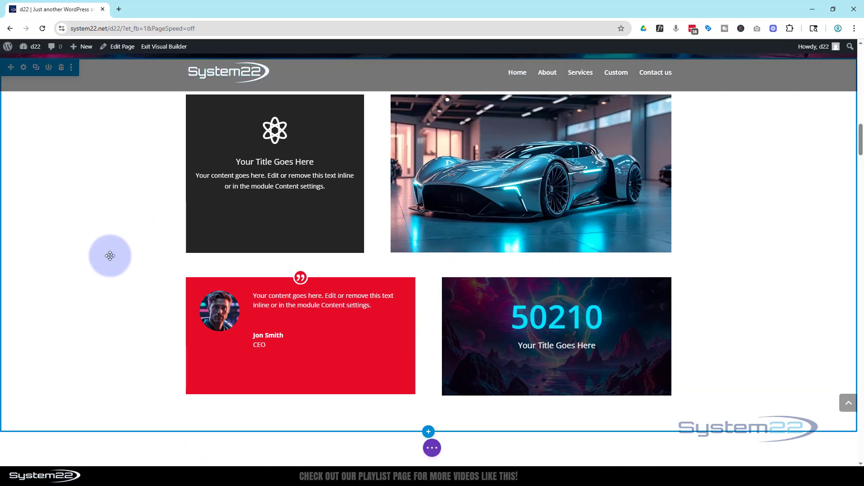
{"action": "scroll", "coordinate": [110, 255], "scroll_direction": "up", "scroll_amount": 2}
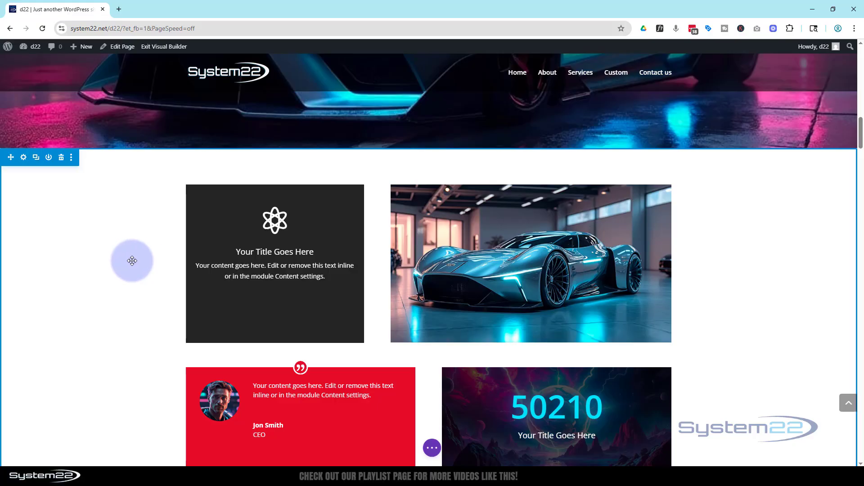
{"action": "mouse_move", "coordinate": [283, 293]}
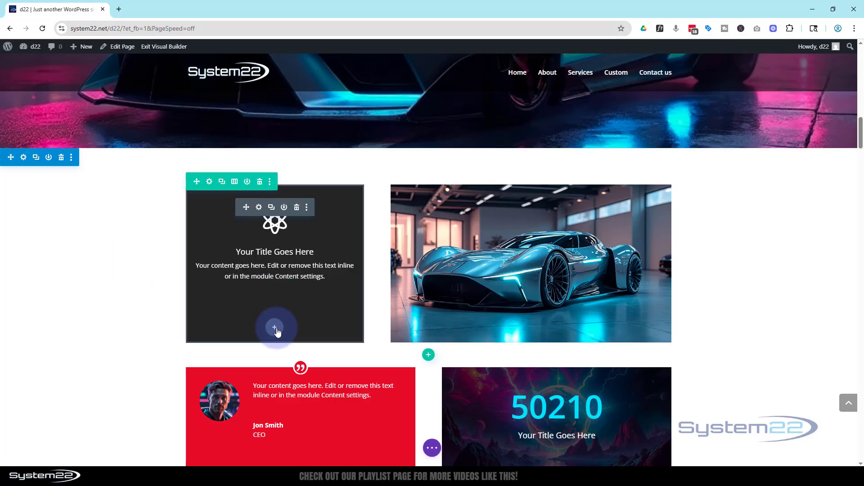
{"action": "left_click", "coordinate": [276, 328]}
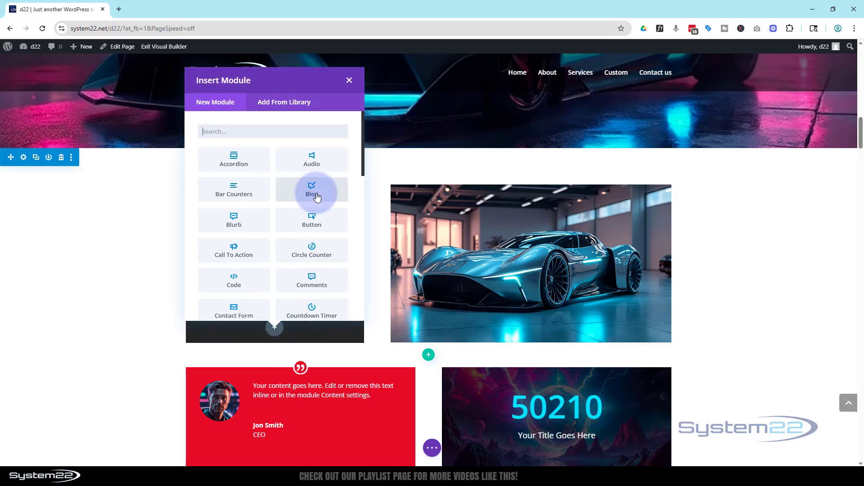
{"action": "scroll", "coordinate": [319, 193], "scroll_direction": "down", "scroll_amount": 4}
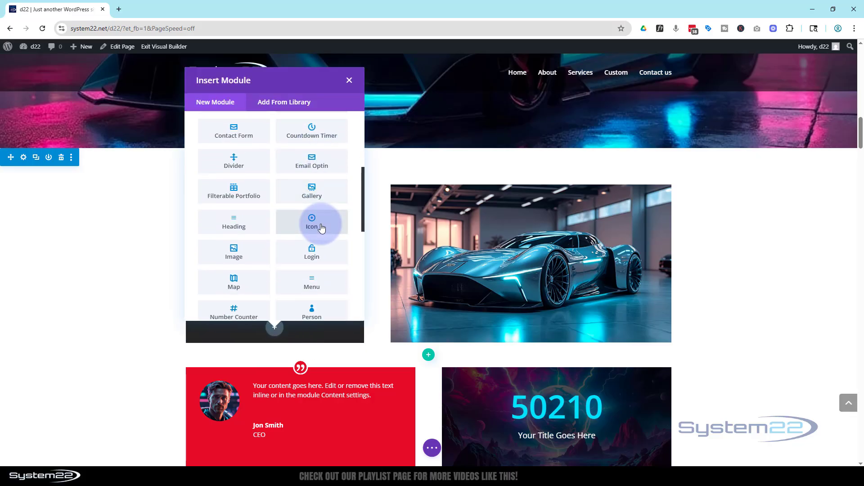
{"action": "left_click", "coordinate": [322, 227]}
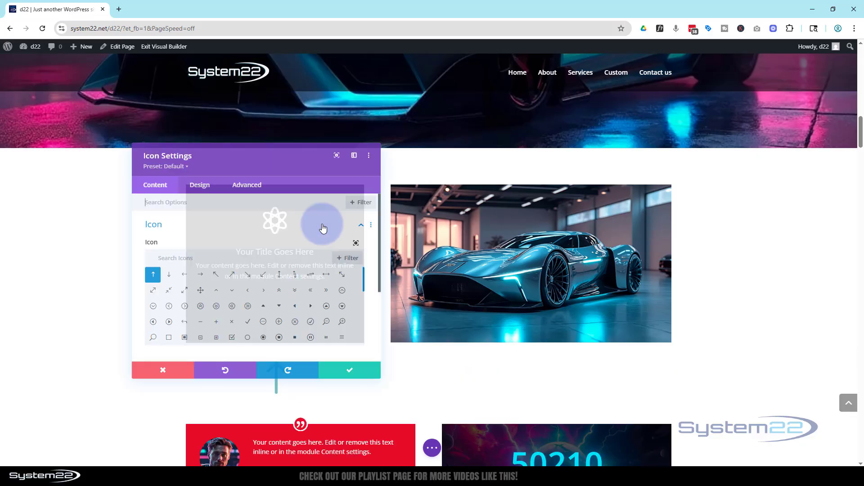
{"action": "scroll", "coordinate": [257, 304], "scroll_direction": "down", "scroll_amount": 1}
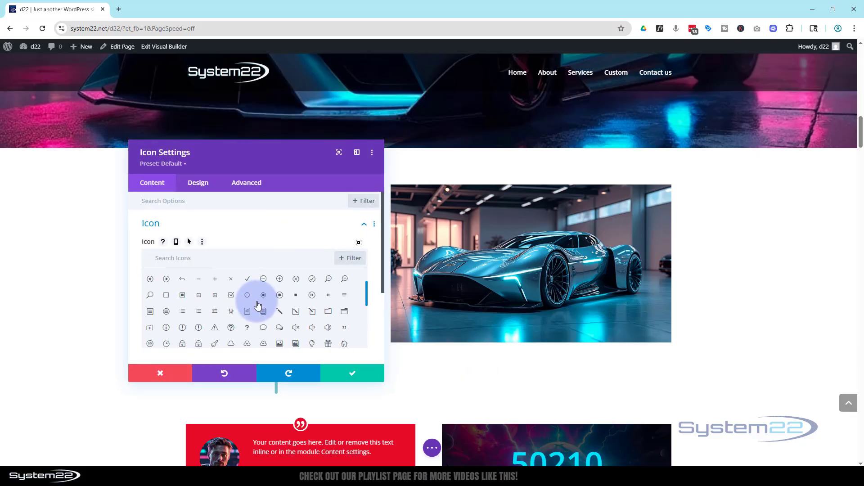
{"action": "left_click", "coordinate": [231, 328]}
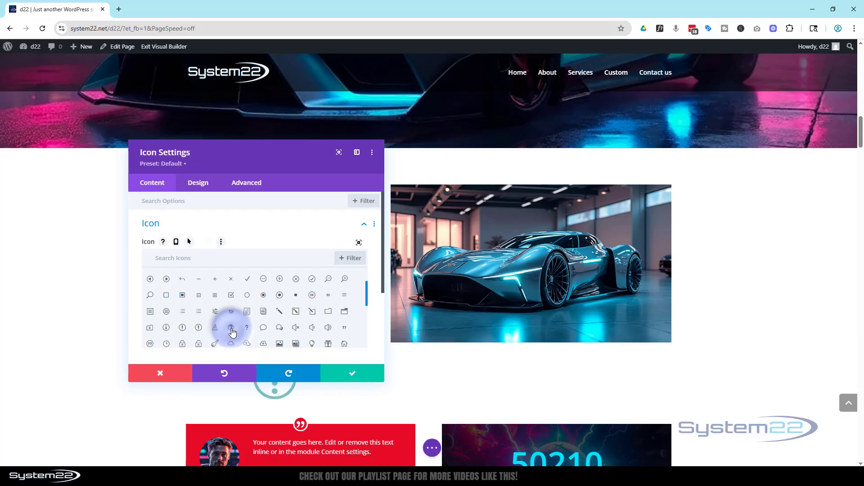
Move the settings window clear of the dark blurb and set the icon module's position to Absolute.
{"action": "left_click_drag", "start_coordinate": [271, 164], "coordinate": [557, 186]}
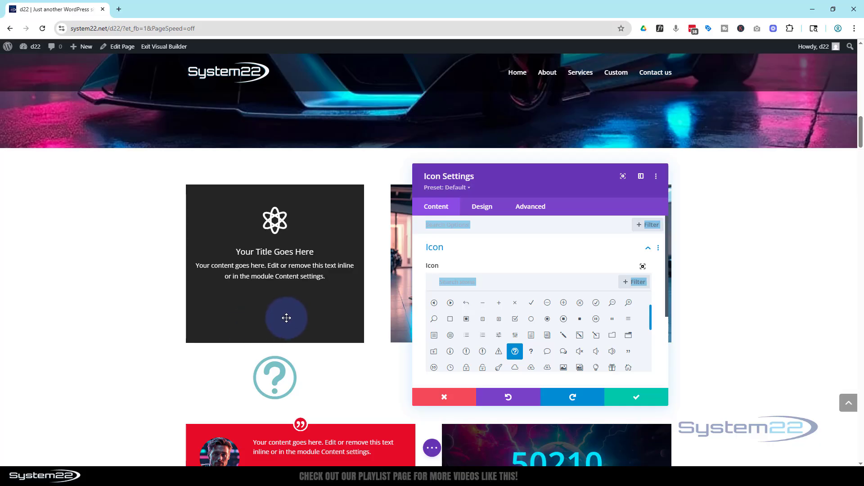
{"action": "left_click", "coordinate": [538, 210]}
{"action": "scroll", "coordinate": [531, 234], "scroll_direction": "down", "scroll_amount": 3}
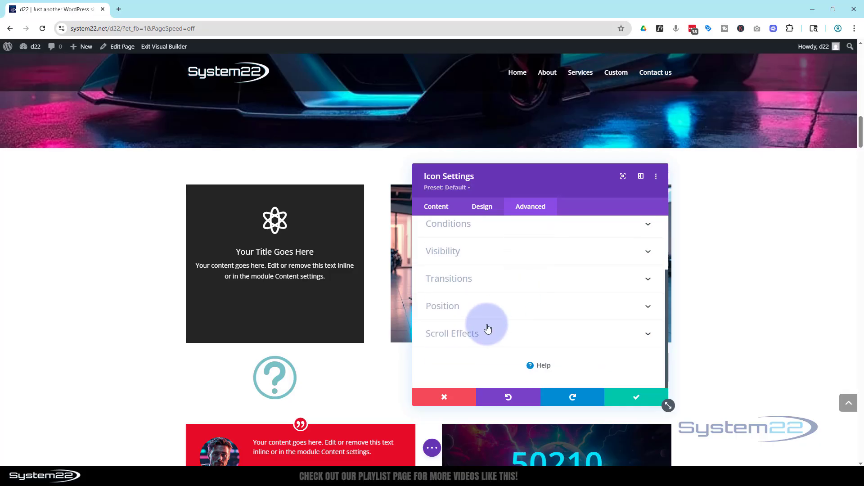
{"action": "left_click", "coordinate": [476, 314]}
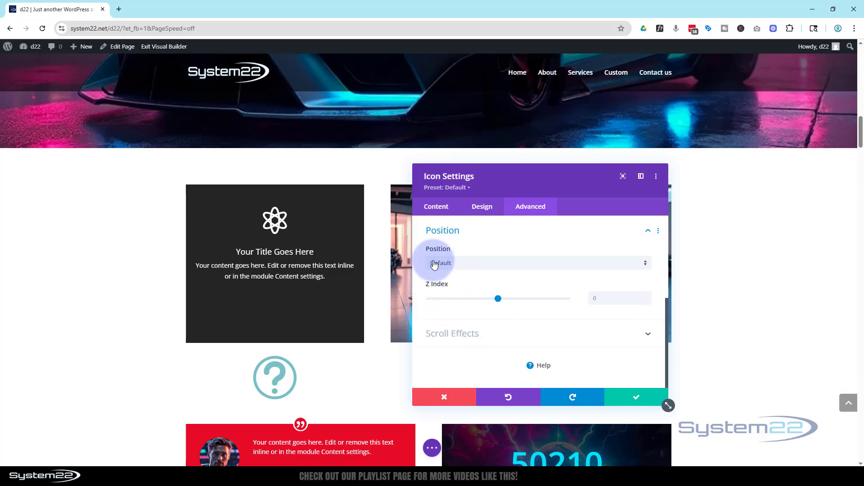
{"action": "left_click", "coordinate": [469, 264]}
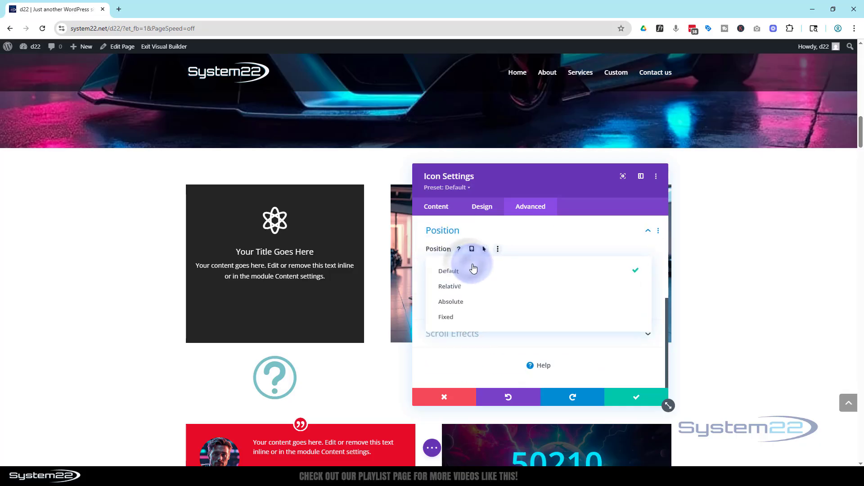
{"action": "left_click", "coordinate": [468, 302]}
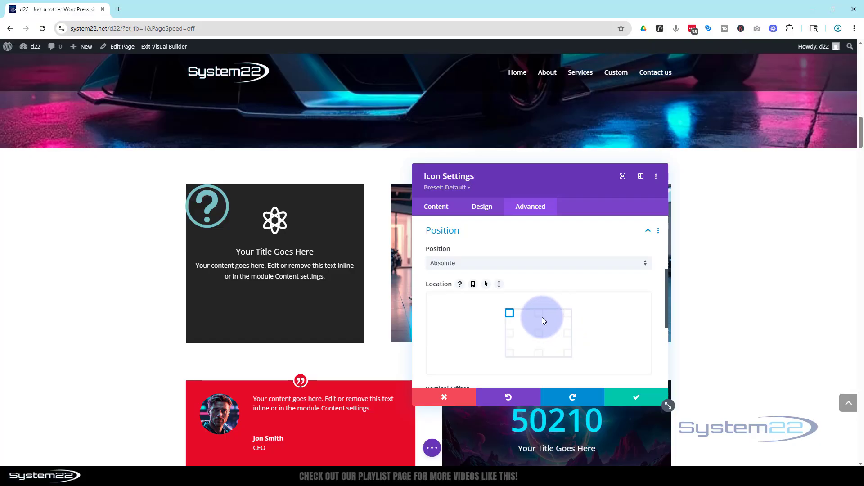
Try several anchor locations for the question mark icon and settle on the bottom centre of its column.
{"action": "left_click", "coordinate": [568, 314]}
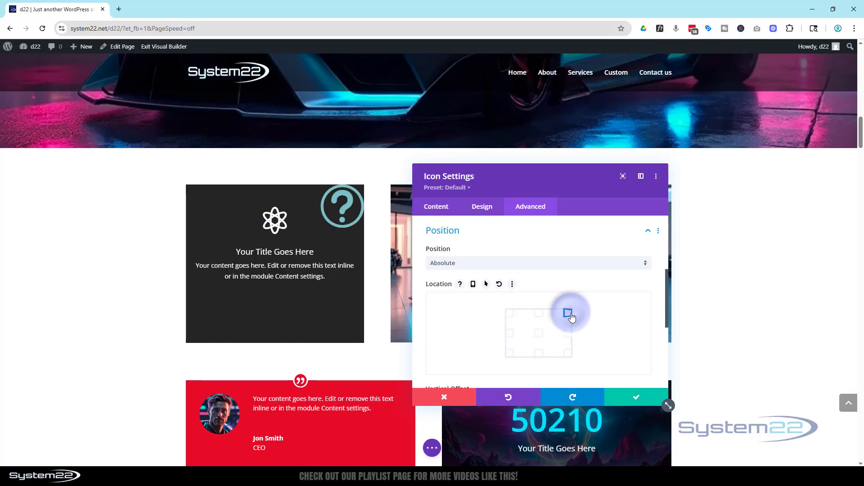
{"action": "left_click", "coordinate": [568, 333]}
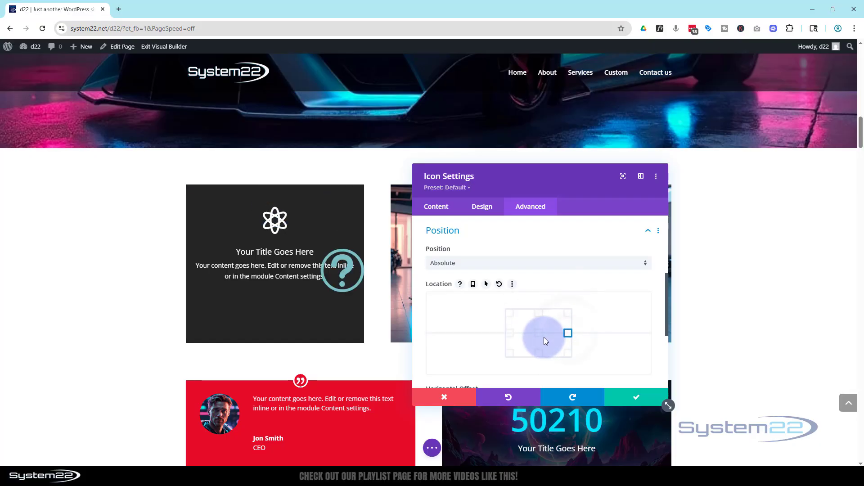
{"action": "left_click", "coordinate": [540, 339]}
{"action": "left_click", "coordinate": [510, 334]}
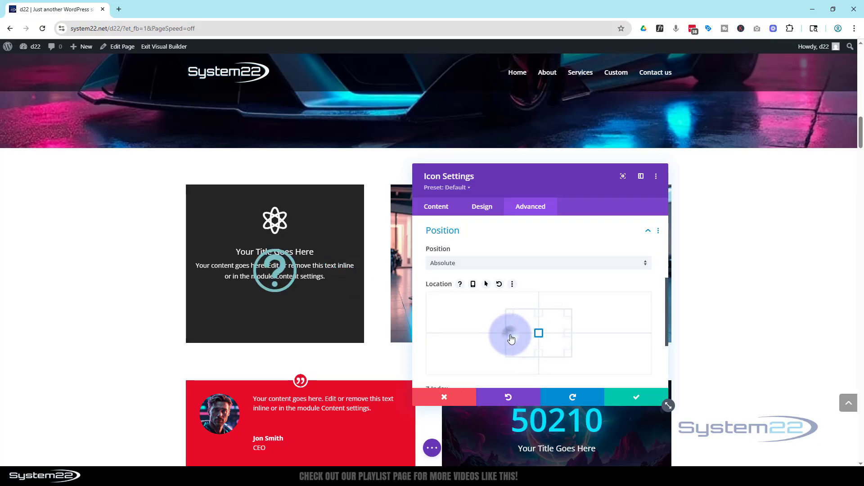
{"action": "left_click", "coordinate": [539, 354]}
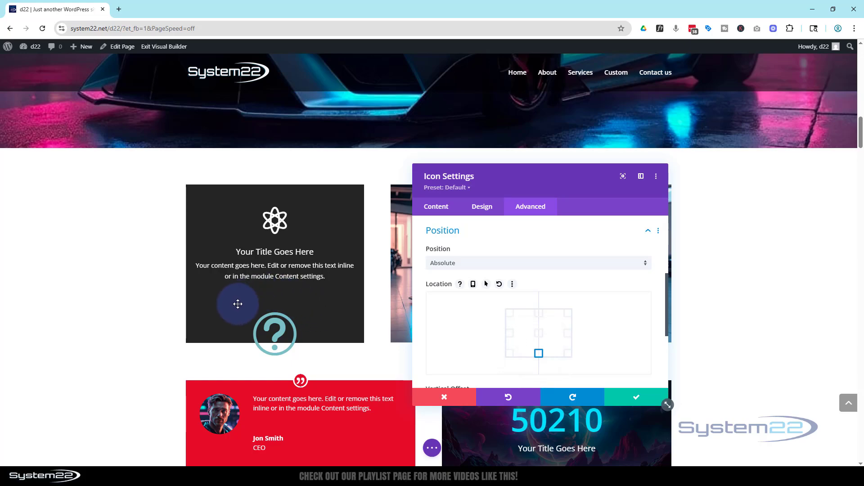
Try a vertical offset of 100px for the question mark icon and settle on 80px.
{"action": "scroll", "coordinate": [491, 295], "scroll_direction": "down", "scroll_amount": 1}
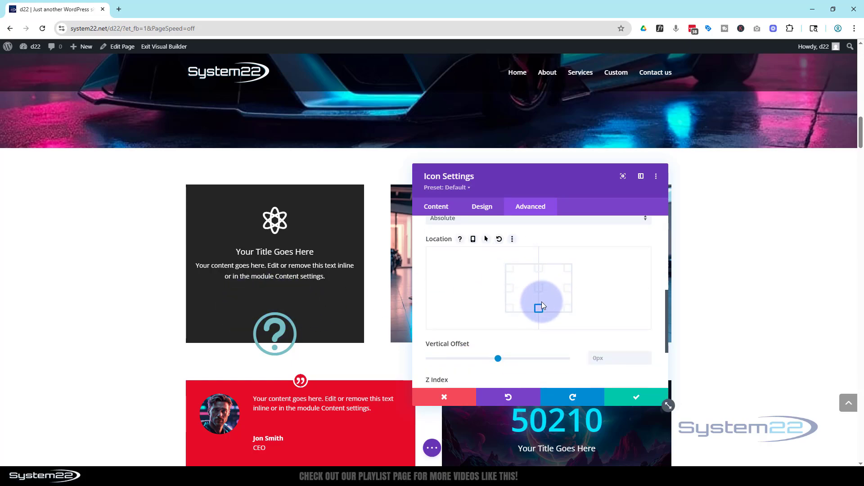
{"action": "left_click", "coordinate": [597, 358]}
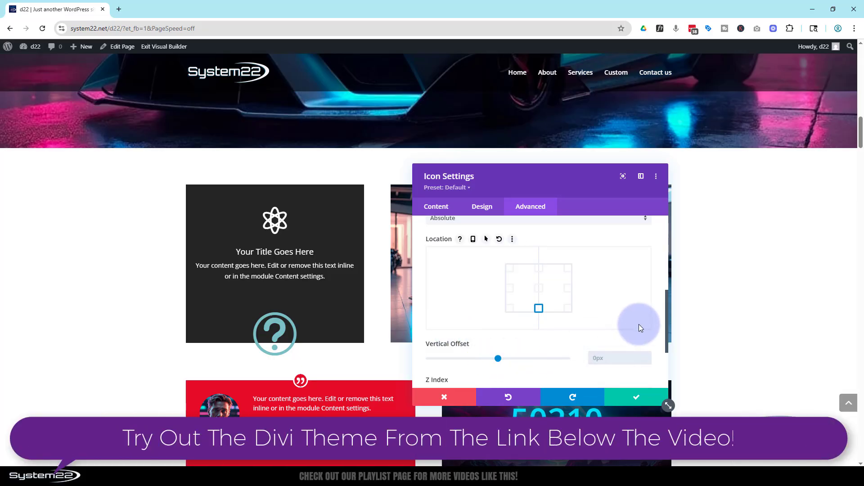
{"action": "type", "text": "100px"}
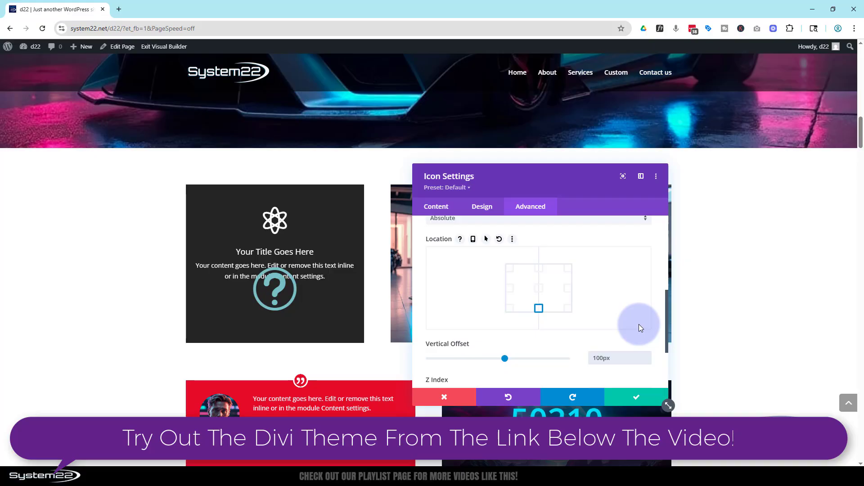
{"action": "left_click_drag", "start_coordinate": [604, 359], "coordinate": [592, 358]}
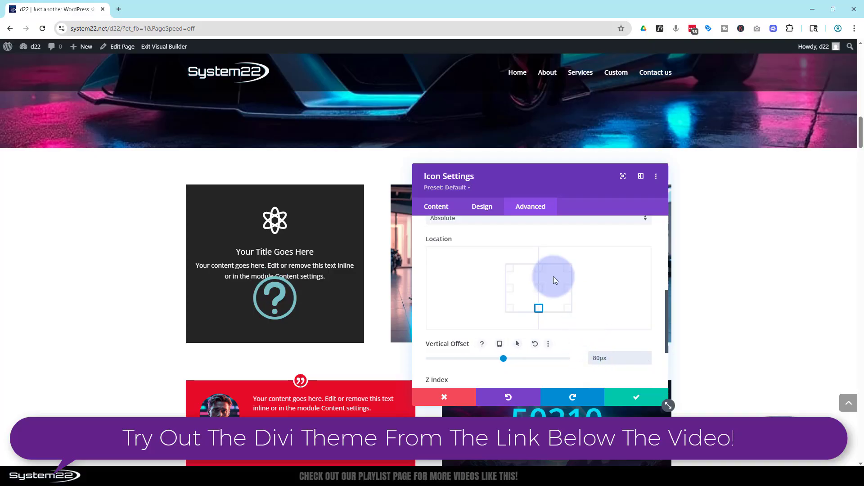
Set the question mark icon's colour to white and its size to 50px.
{"action": "left_click", "coordinate": [482, 210]}
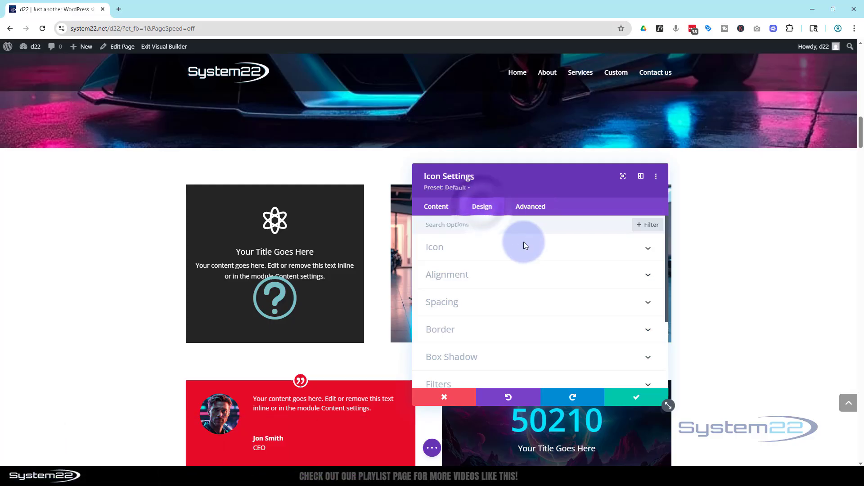
{"action": "left_click", "coordinate": [492, 249]}
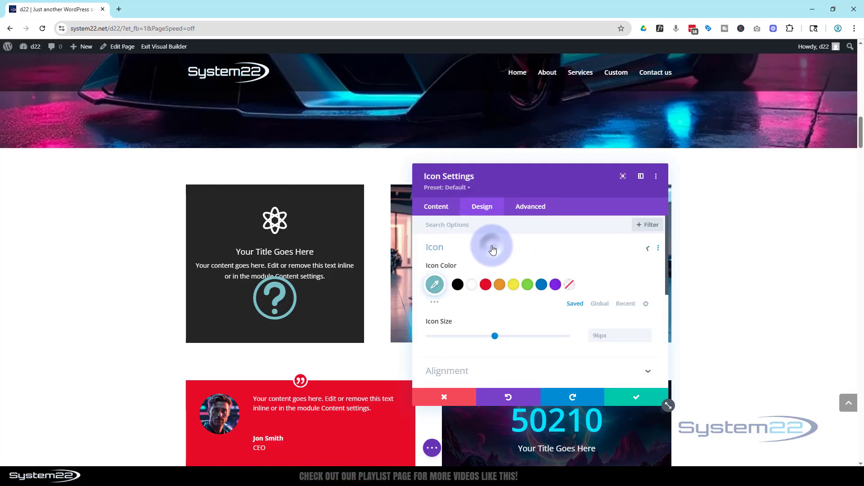
{"action": "left_click", "coordinate": [475, 289]}
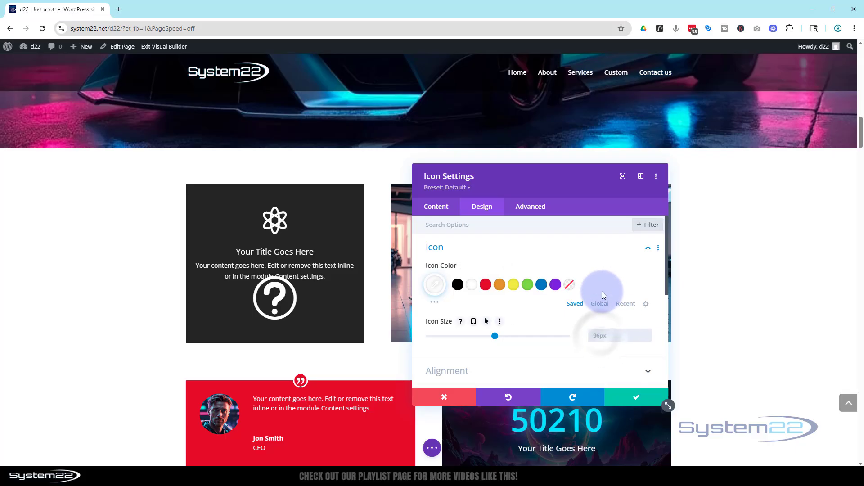
{"action": "type", "text": "50"}
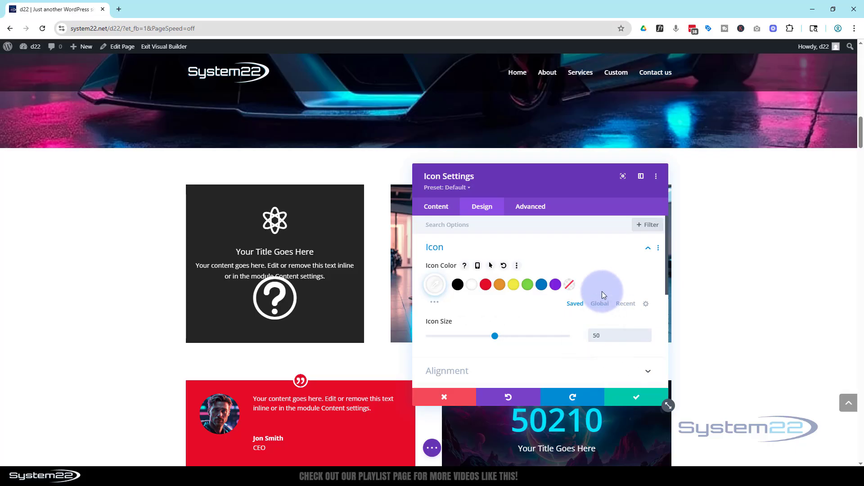
{"action": "type", "text": "px"}
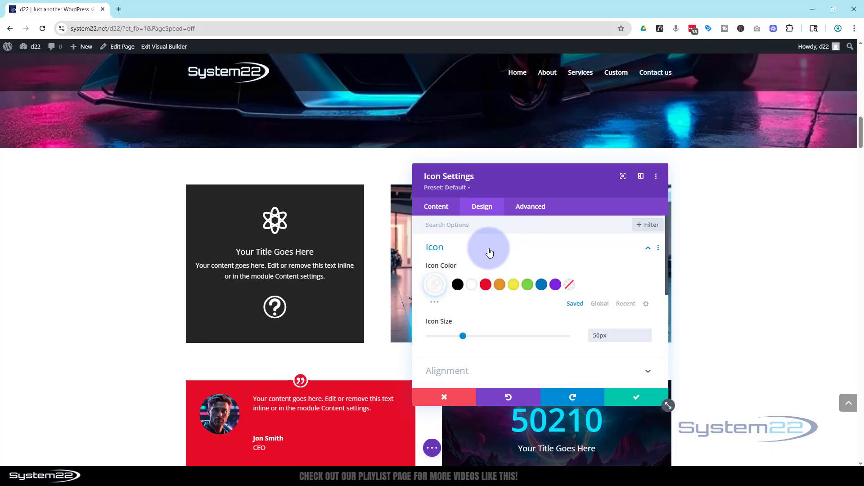
Give the question mark icon the link URL #, keep the target In The Same Window, and save the module's settings.
{"action": "left_click", "coordinate": [444, 209]}
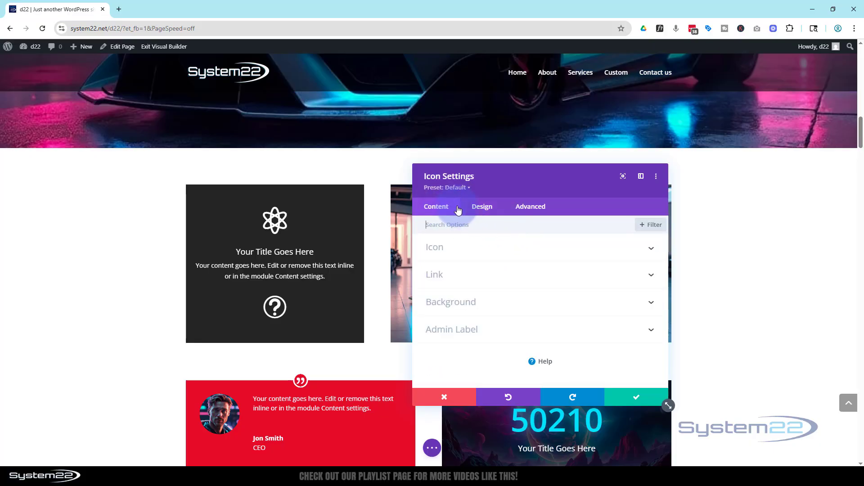
{"action": "left_click", "coordinate": [456, 277]}
{"action": "left_click", "coordinate": [450, 263]}
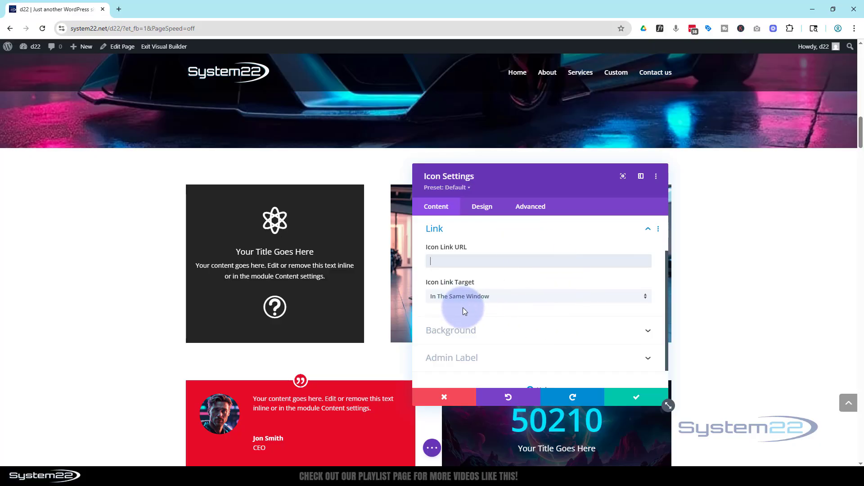
{"action": "type", "text": "#"}
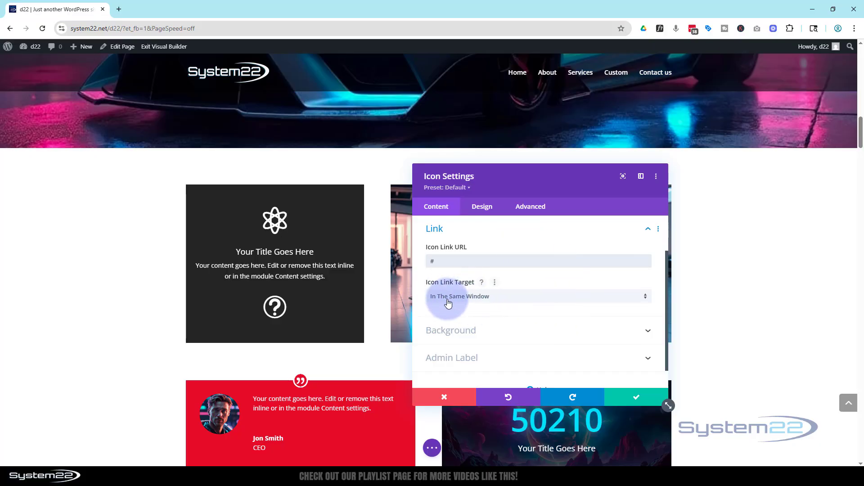
{"action": "left_click", "coordinate": [448, 297]}
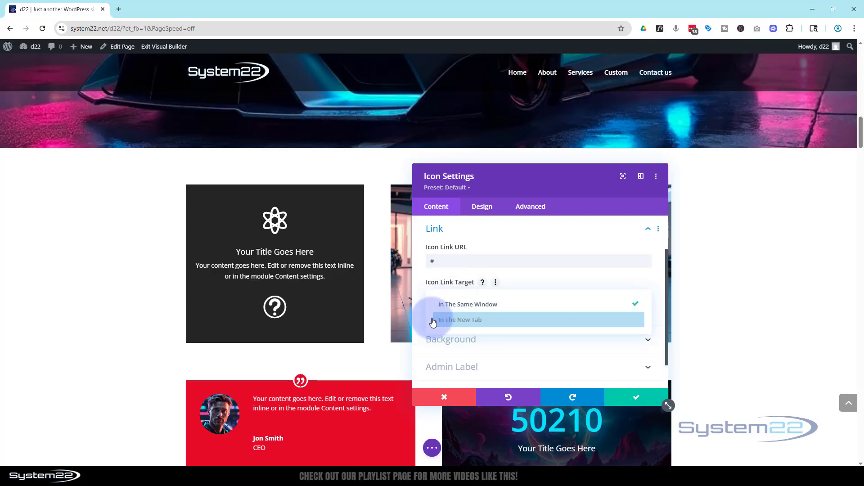
{"action": "left_click", "coordinate": [424, 298]}
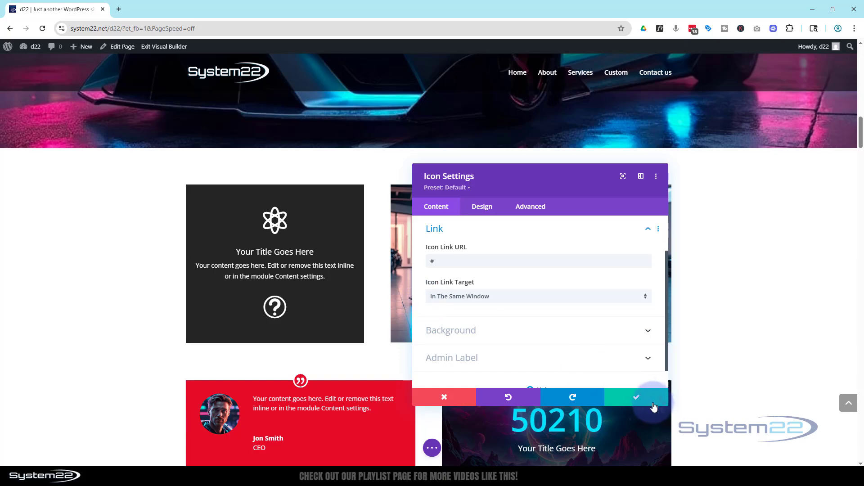
{"action": "left_click", "coordinate": [647, 402]}
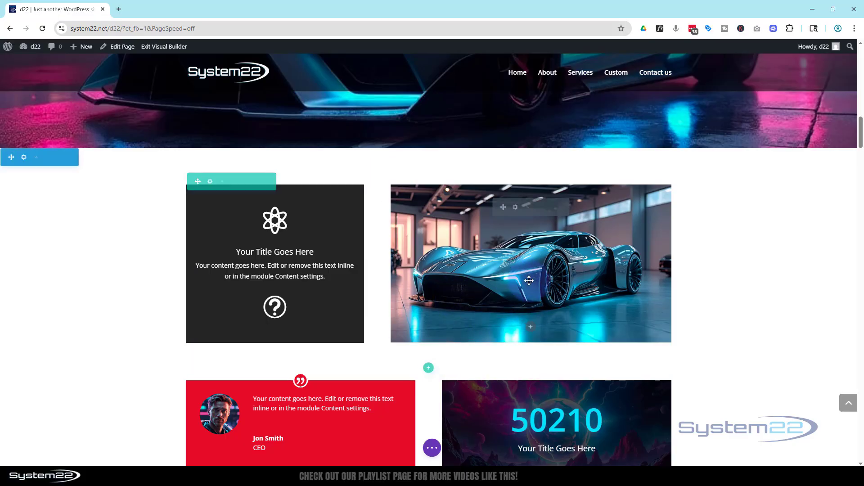
Add an Icon module under the car image, search the icons for "eye" and choose the second eye icon.
{"action": "left_click", "coordinate": [530, 329]}
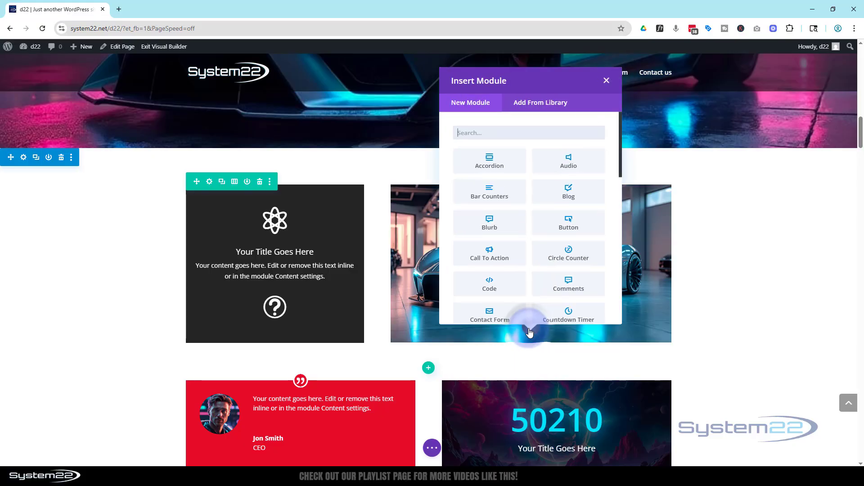
{"action": "scroll", "coordinate": [558, 228], "scroll_direction": "down", "scroll_amount": 2}
{"action": "scroll", "coordinate": [558, 226], "scroll_direction": "down", "scroll_amount": 1}
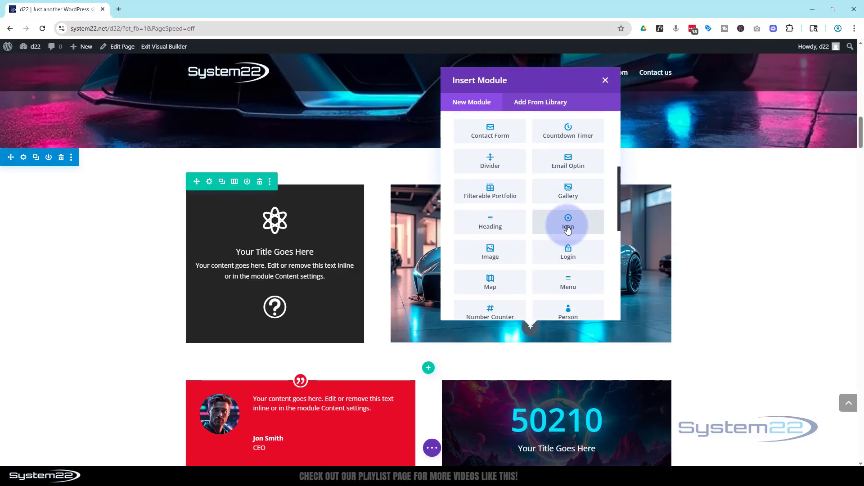
{"action": "left_click", "coordinate": [560, 225]}
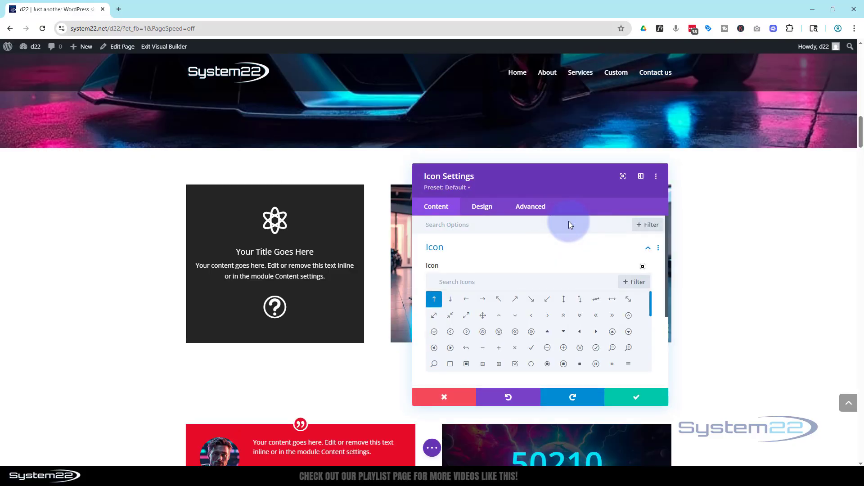
{"action": "left_click", "coordinate": [530, 275]}
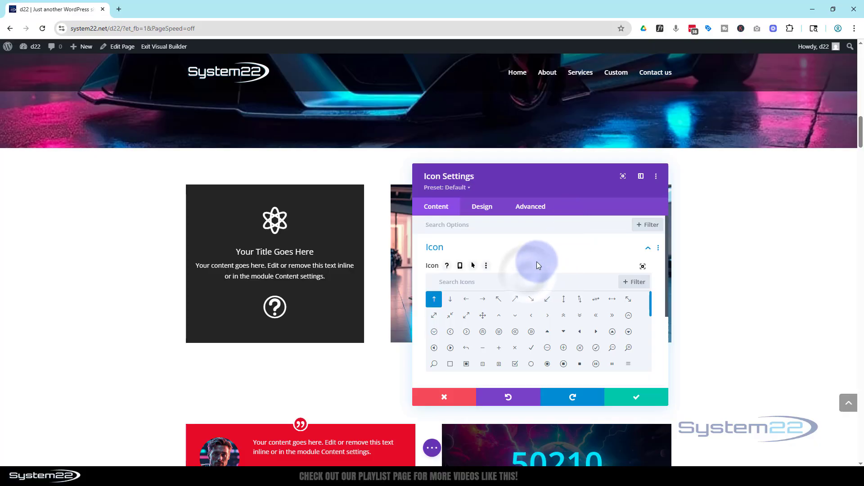
{"action": "type", "text": "eye"}
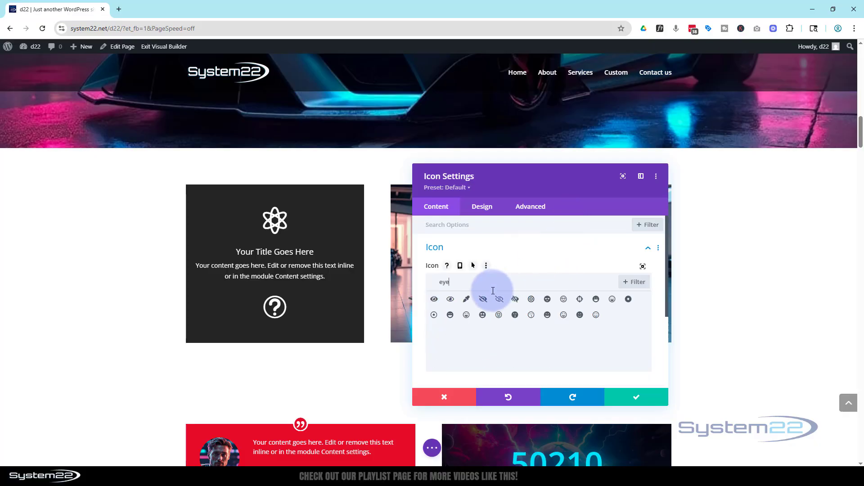
{"action": "left_click", "coordinate": [451, 300]}
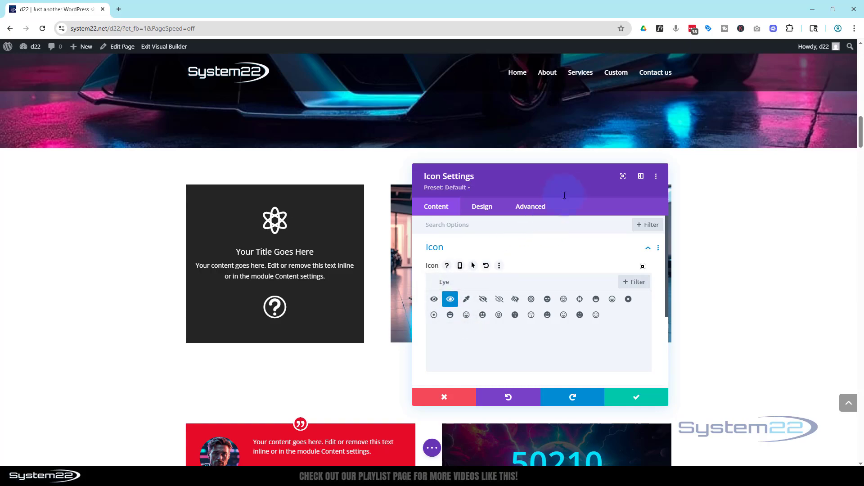
Move the settings window clear of the car image, then set the eye icon's position to Absolute with its location at the centre.
{"action": "left_click_drag", "start_coordinate": [571, 180], "coordinate": [251, 169]}
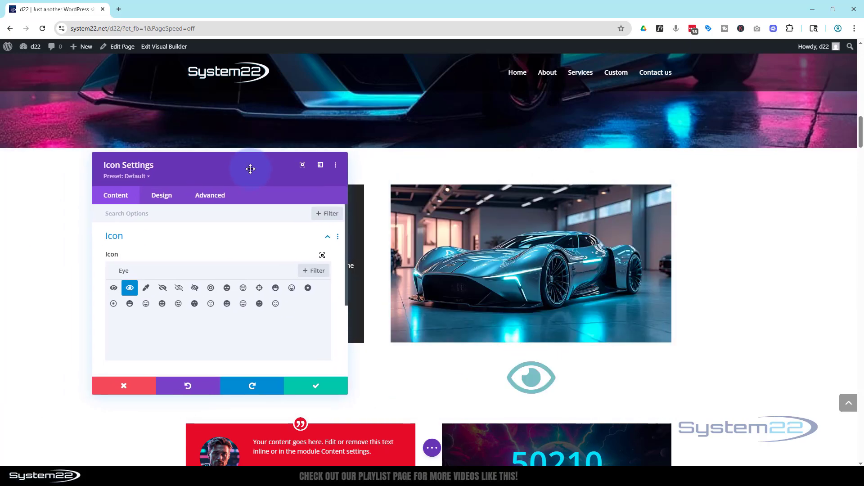
{"action": "left_click", "coordinate": [213, 194]}
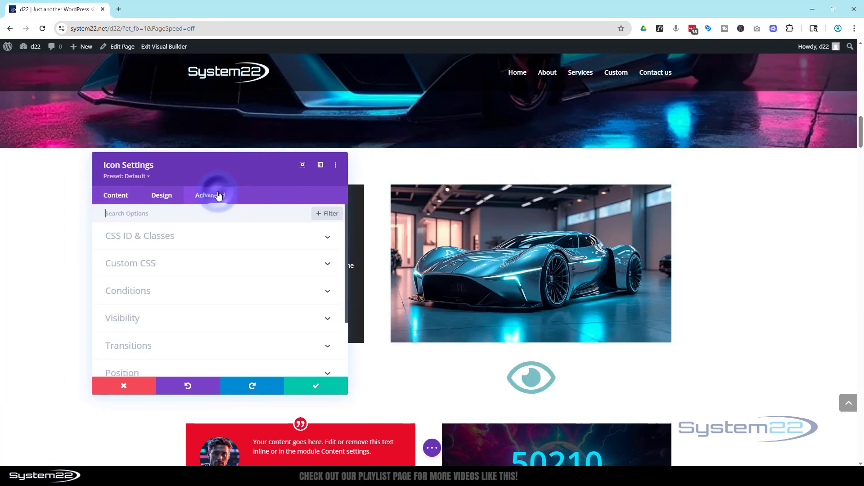
{"action": "scroll", "coordinate": [212, 243], "scroll_direction": "down", "scroll_amount": 3}
{"action": "left_click", "coordinate": [179, 295]}
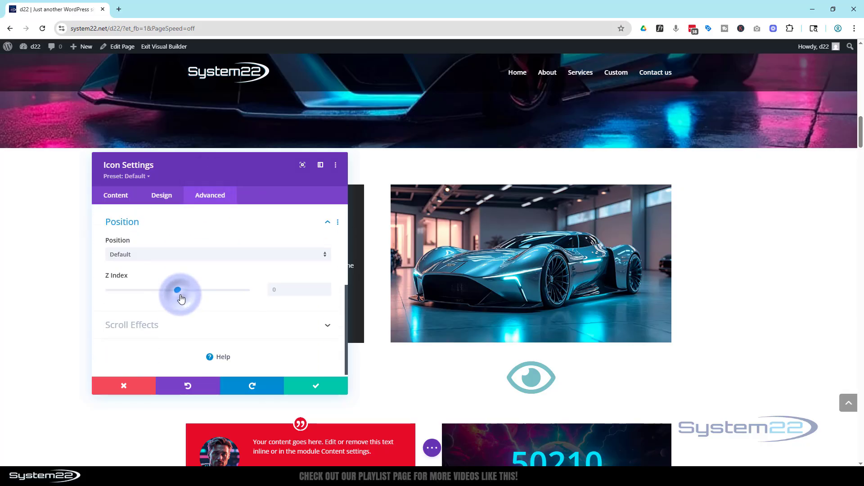
{"action": "left_click", "coordinate": [148, 252]}
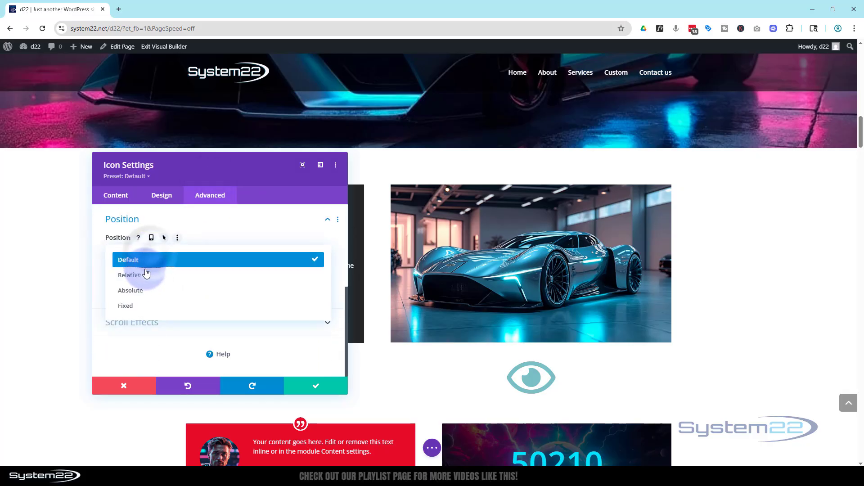
{"action": "left_click", "coordinate": [144, 290]}
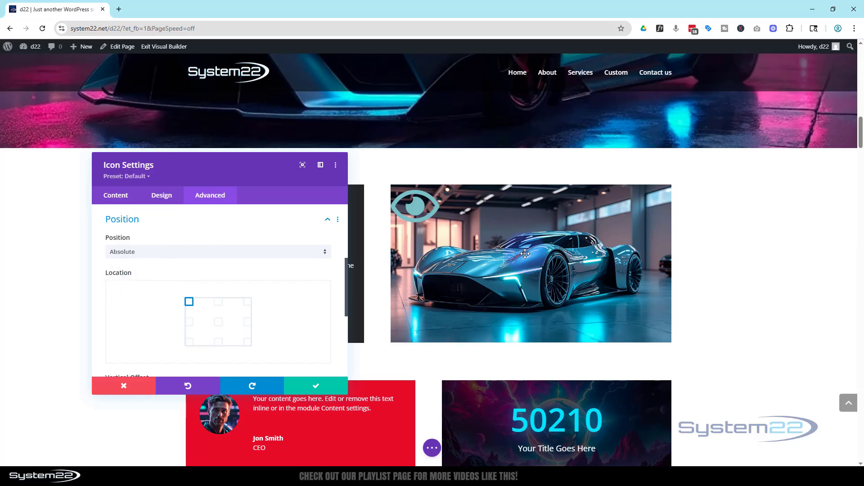
{"action": "left_click", "coordinate": [218, 323]}
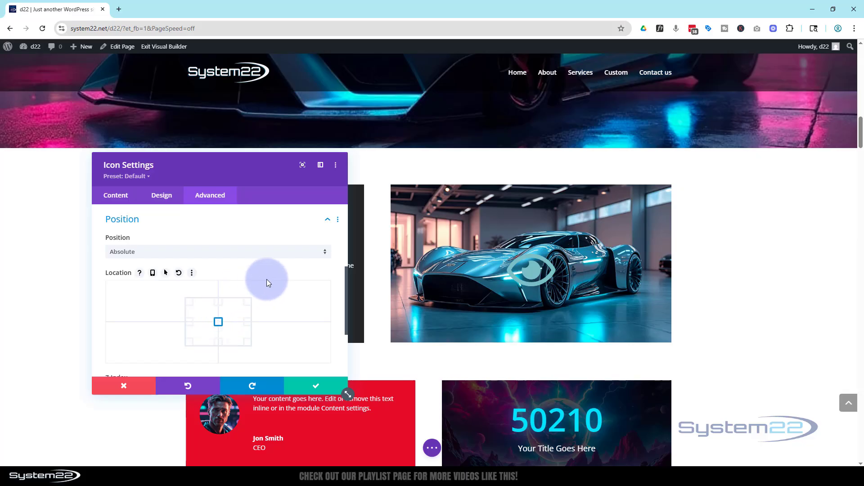
Set the eye icon's colour to white (#ffffff) and its size to 50px.
{"action": "left_click", "coordinate": [166, 196]}
{"action": "left_click", "coordinate": [183, 236]}
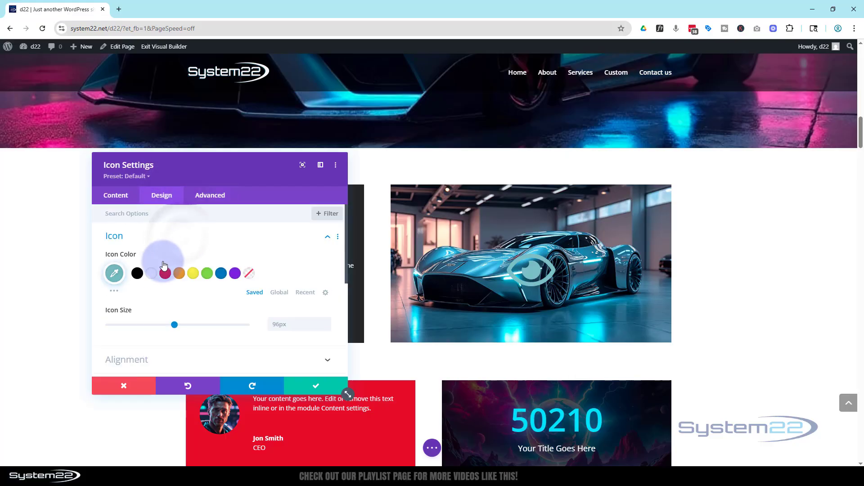
{"action": "left_click", "coordinate": [153, 279]}
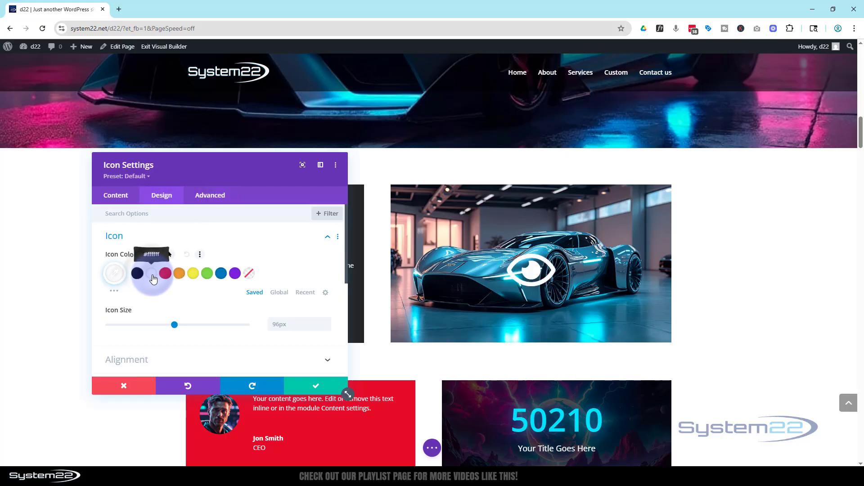
{"action": "left_click", "coordinate": [278, 323]}
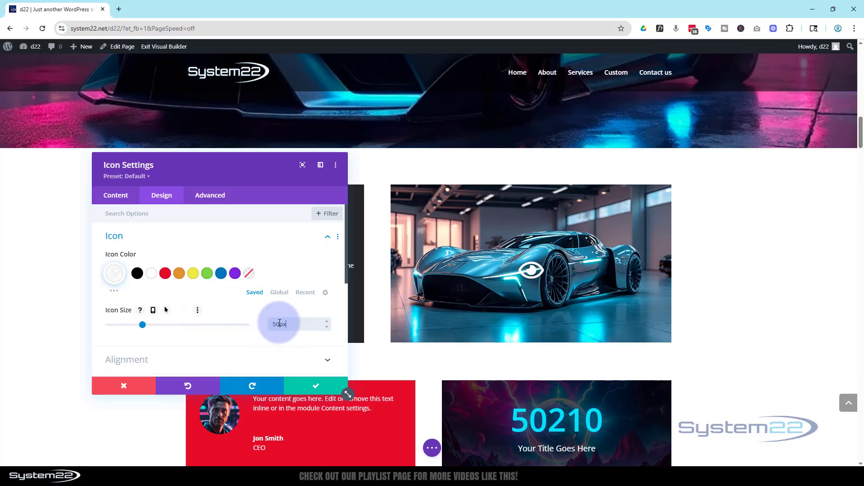
{"action": "left_click", "coordinate": [634, 359]}
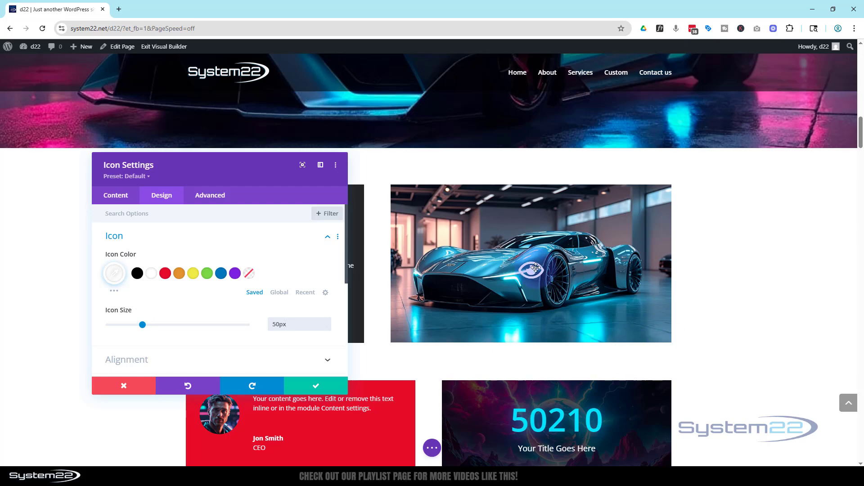
Check the eye icon's link options and save the module's settings.
{"action": "left_click", "coordinate": [116, 201]}
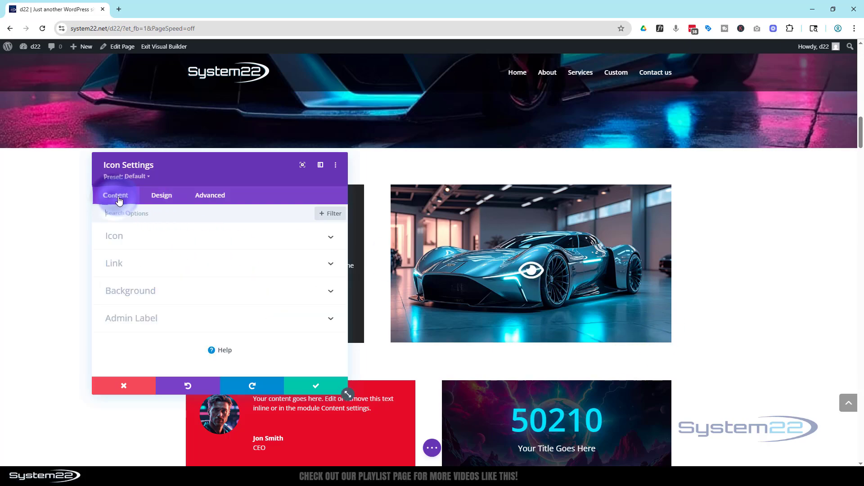
{"action": "left_click", "coordinate": [141, 270]}
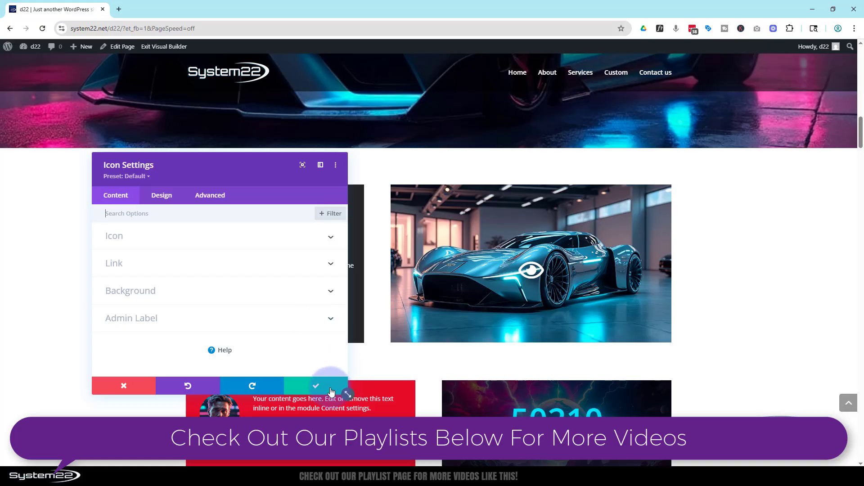
{"action": "left_click", "coordinate": [331, 389]}
Add an Icon module under the red testimonial, search the icons for "person" and choose the group of three people.
{"action": "scroll", "coordinate": [332, 392], "scroll_direction": "down", "scroll_amount": 3}
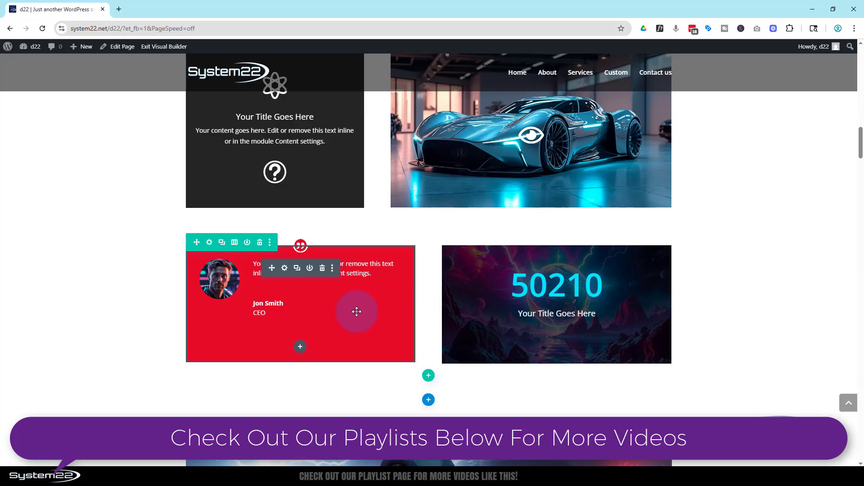
{"action": "left_click", "coordinate": [301, 349]}
{"action": "scroll", "coordinate": [338, 255], "scroll_direction": "down", "scroll_amount": 3}
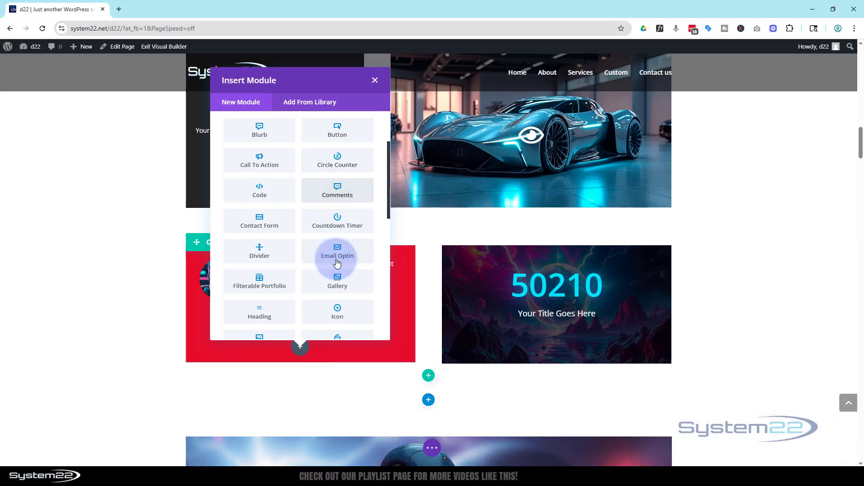
{"action": "left_click", "coordinate": [350, 225]}
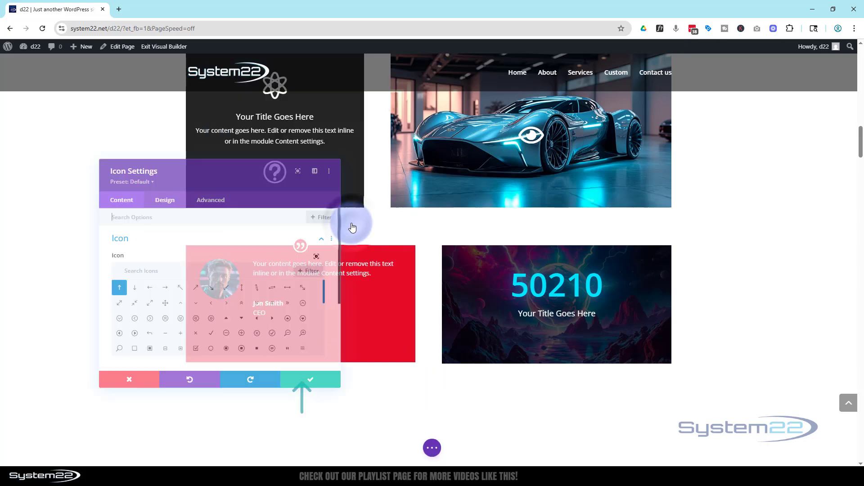
{"action": "left_click", "coordinate": [175, 274]}
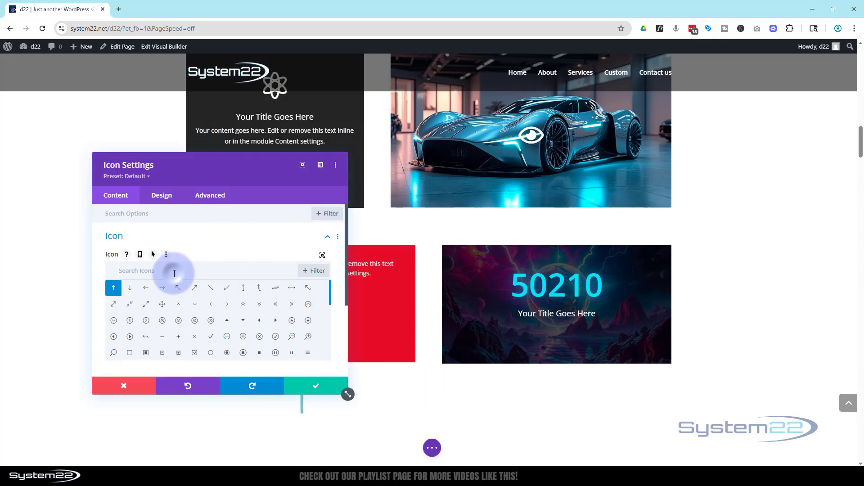
{"action": "type", "text": "person"}
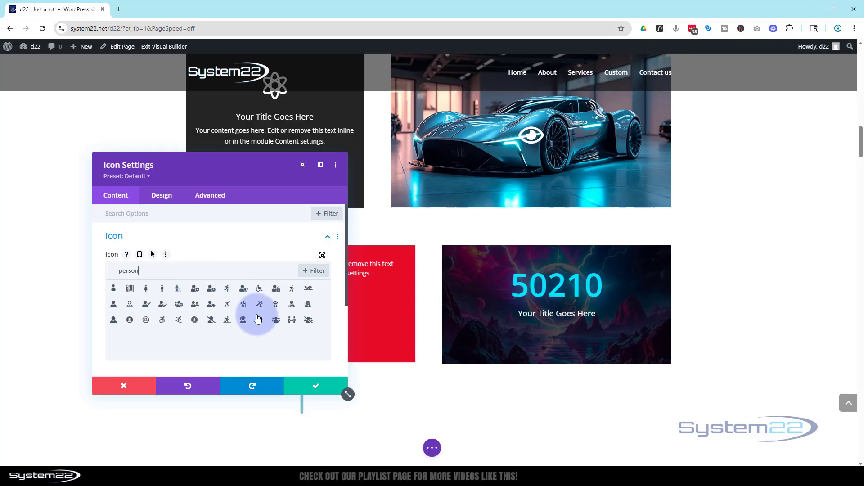
{"action": "left_click", "coordinate": [273, 324]}
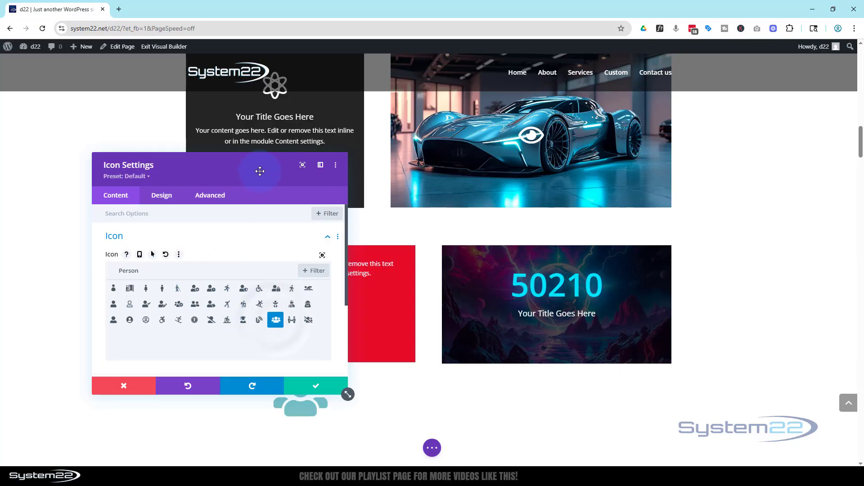
Move the settings window clear of the testimonial, then set the people icon's position to Absolute with its location at the bottom-right corner.
{"action": "left_click_drag", "start_coordinate": [259, 169], "coordinate": [603, 191]}
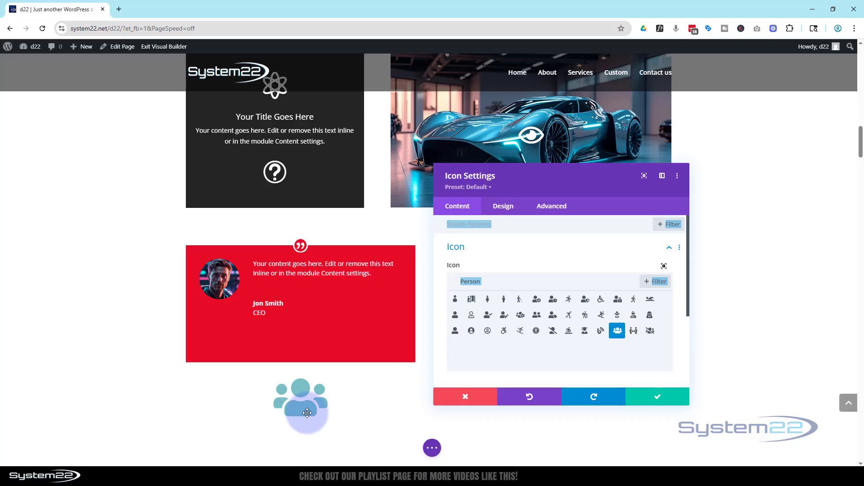
{"action": "left_click", "coordinate": [552, 207]}
{"action": "scroll", "coordinate": [581, 342], "scroll_direction": "down", "scroll_amount": 3}
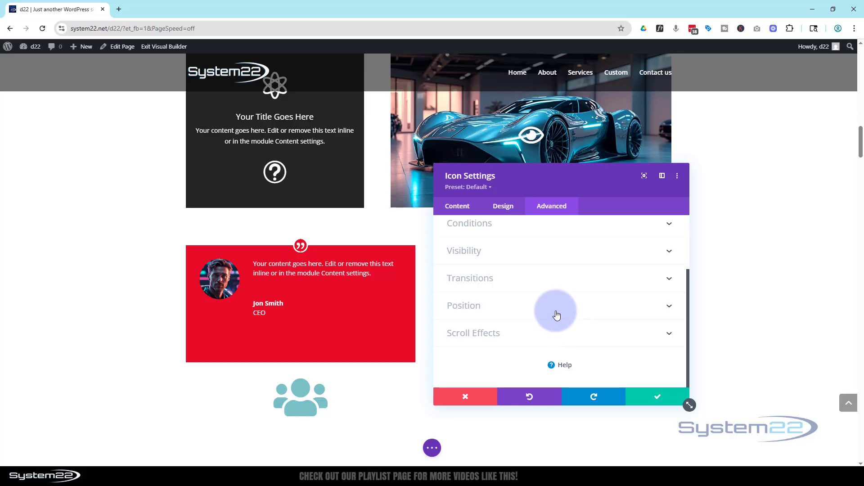
{"action": "left_click", "coordinate": [557, 311]}
{"action": "left_click", "coordinate": [521, 265]}
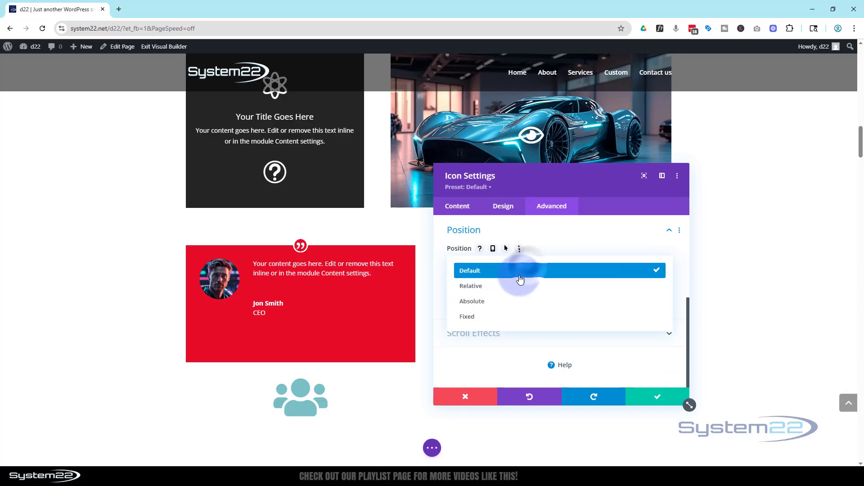
{"action": "left_click", "coordinate": [506, 302]}
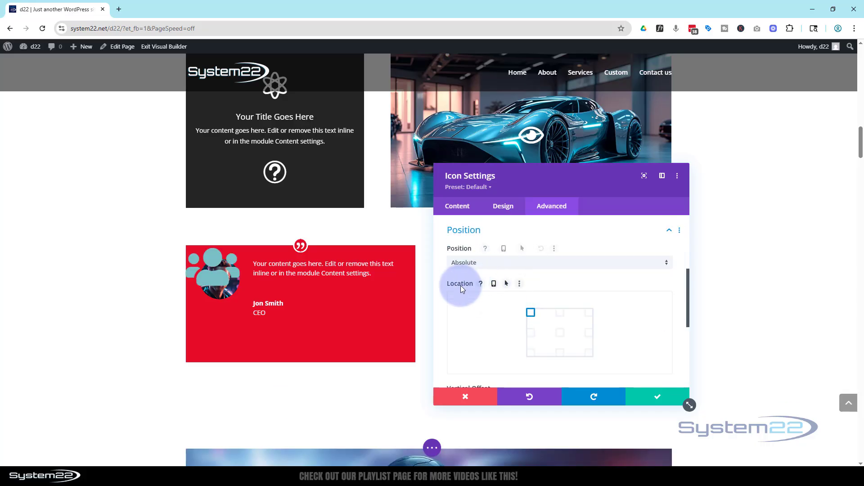
{"action": "left_click", "coordinate": [589, 353]}
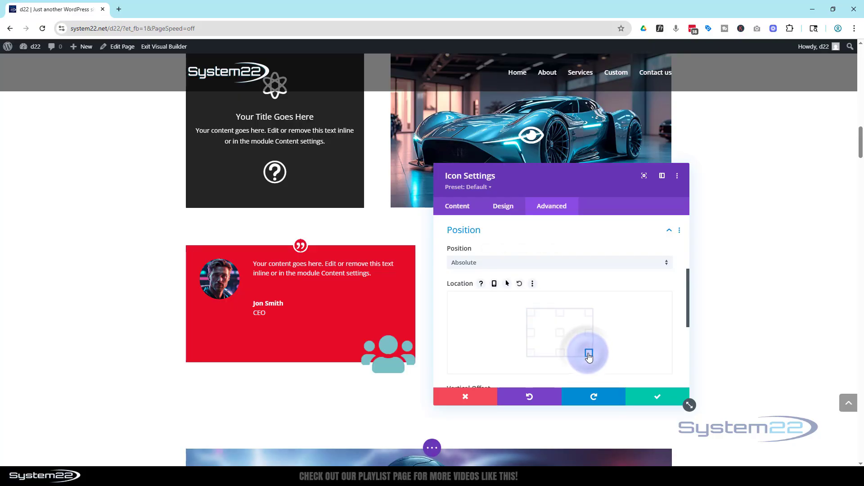
Offset the people icon 60px vertically and 30px horizontally from the testimonial's corner.
{"action": "scroll", "coordinate": [649, 321], "scroll_direction": "down", "scroll_amount": 4}
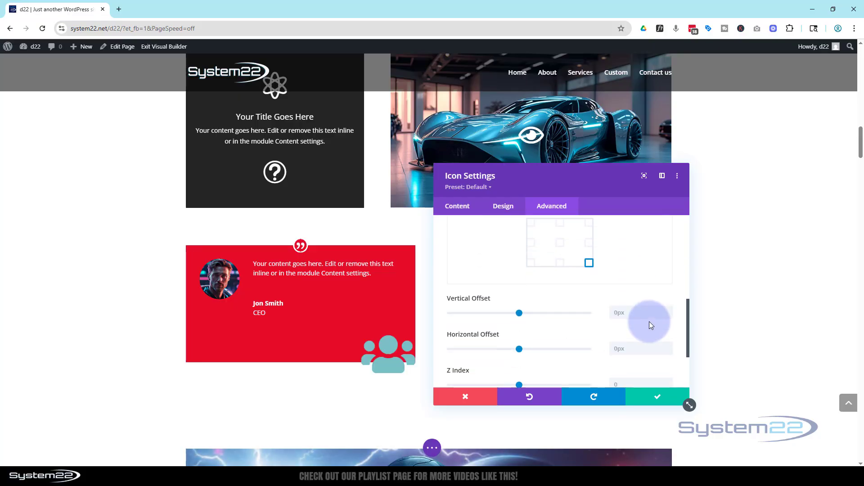
{"action": "left_click", "coordinate": [616, 312]}
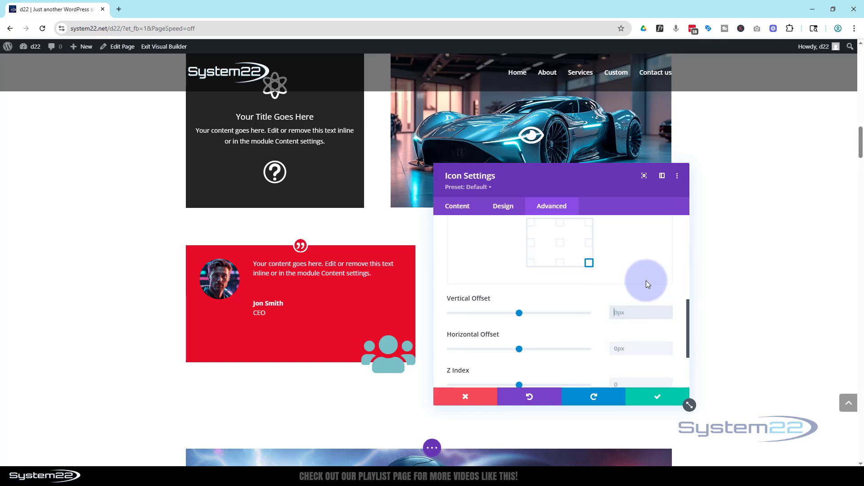
{"action": "type", "text": "60"}
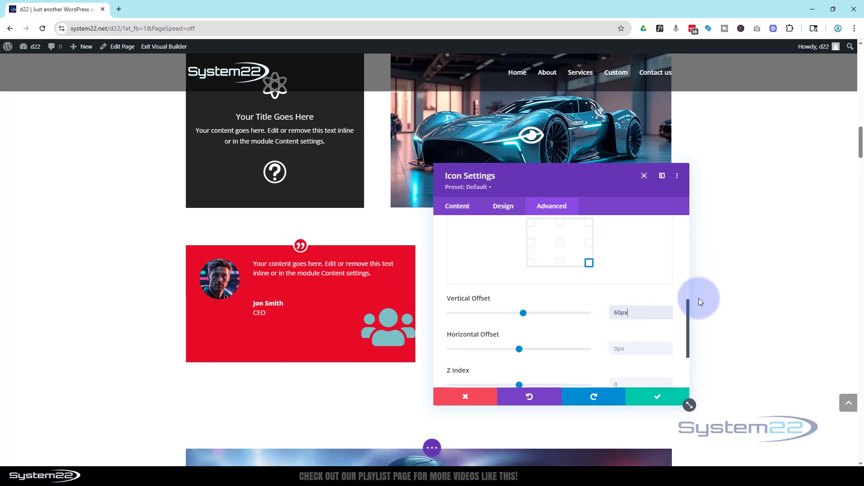
{"action": "left_click", "coordinate": [613, 356]}
{"action": "left_click", "coordinate": [697, 300]}
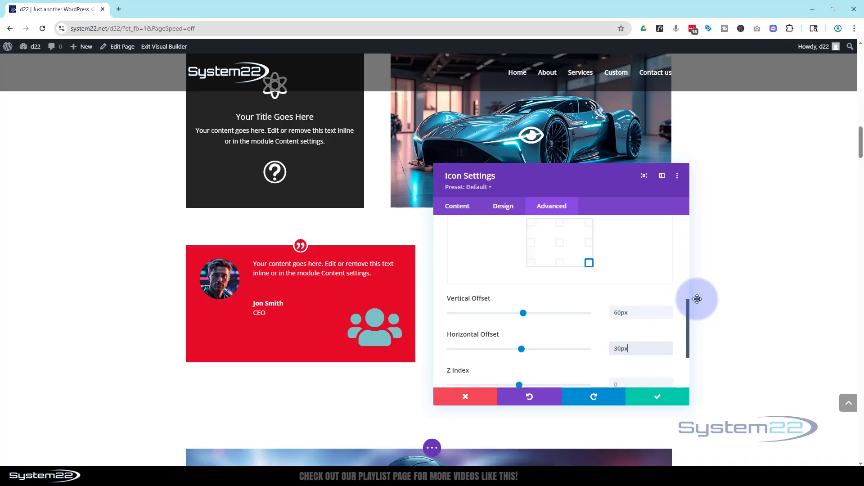
Check the people icon's link options and save the module's settings.
{"action": "left_click", "coordinate": [461, 211]}
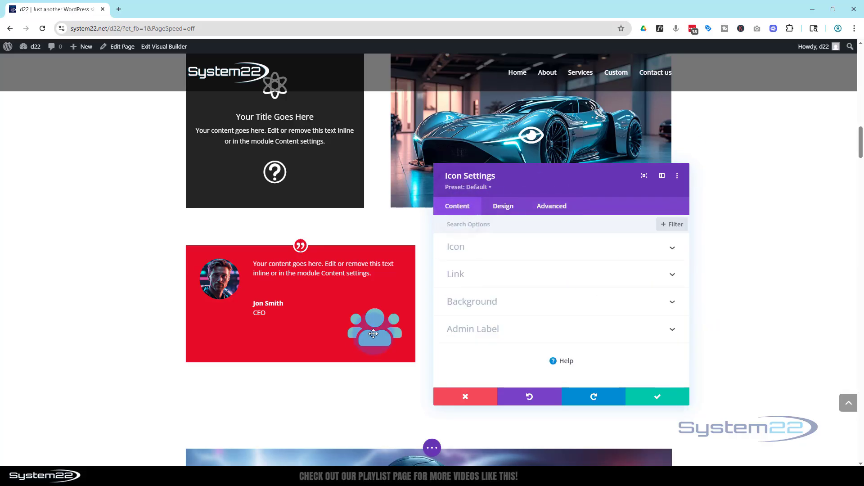
{"action": "left_click", "coordinate": [464, 275]}
{"action": "left_click", "coordinate": [463, 257]}
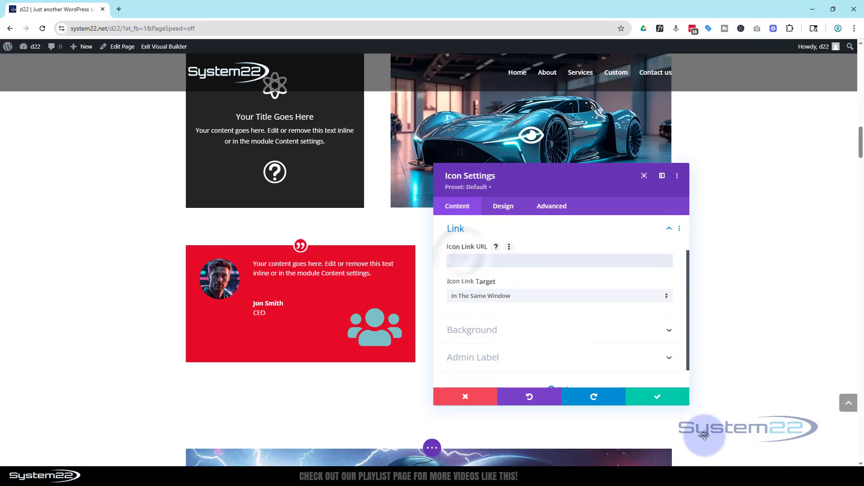
{"action": "left_click", "coordinate": [660, 402]}
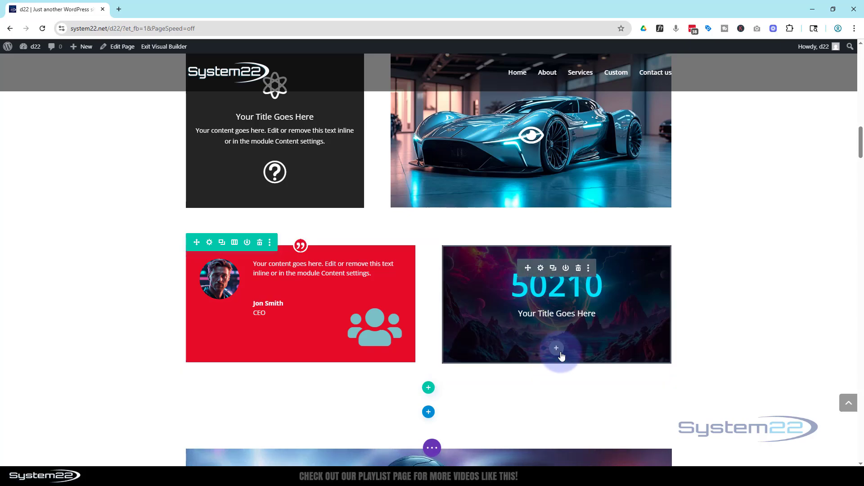
Add an Icon module under the 50210 number counter and choose the check mark in a solid circle.
{"action": "left_click", "coordinate": [556, 348]}
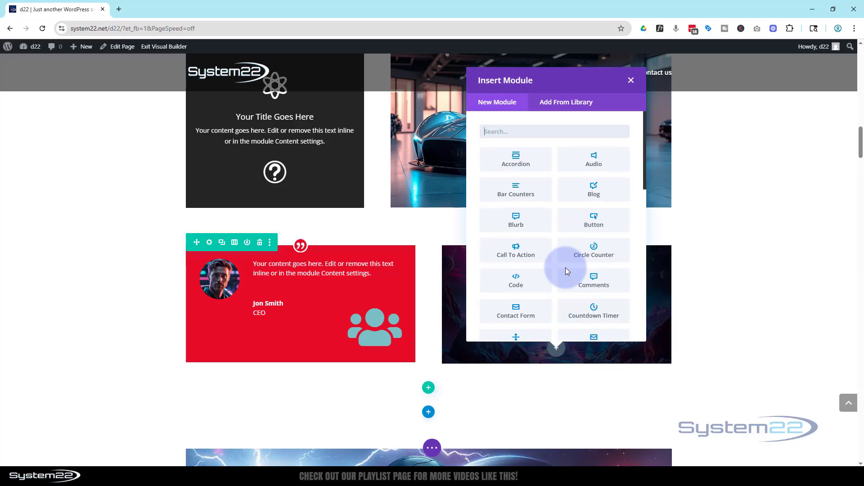
{"action": "scroll", "coordinate": [565, 261], "scroll_direction": "down", "scroll_amount": 4}
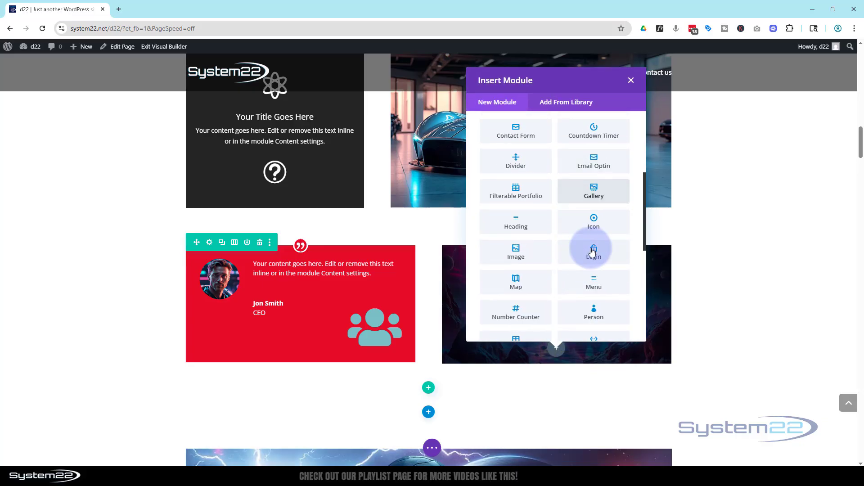
{"action": "left_click", "coordinate": [594, 223]}
{"action": "scroll", "coordinate": [569, 329], "scroll_direction": "down", "scroll_amount": 10}
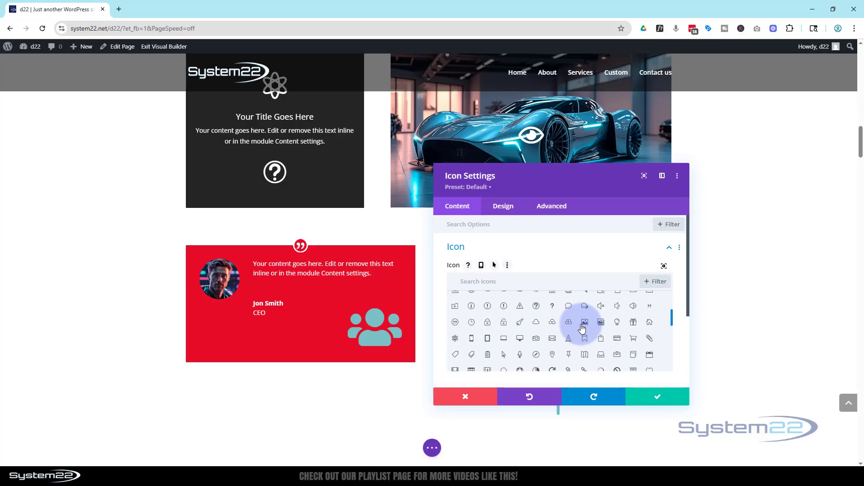
{"action": "scroll", "coordinate": [591, 324], "scroll_direction": "down", "scroll_amount": 2}
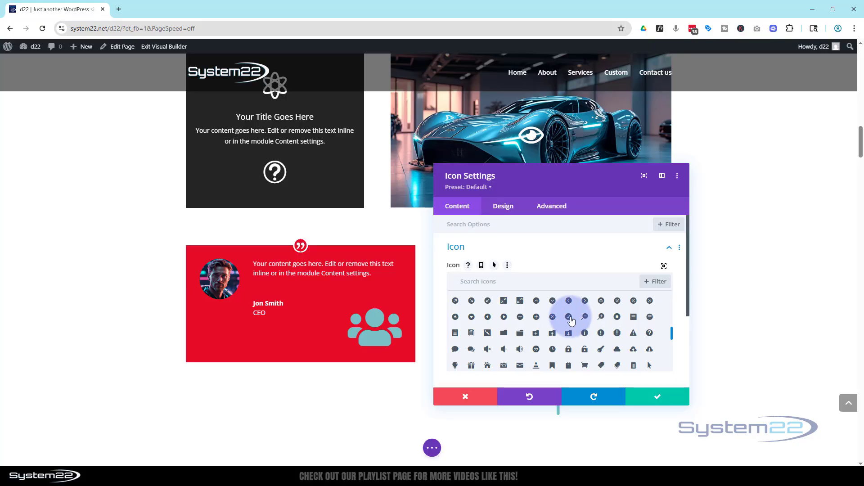
{"action": "left_click", "coordinate": [568, 317]}
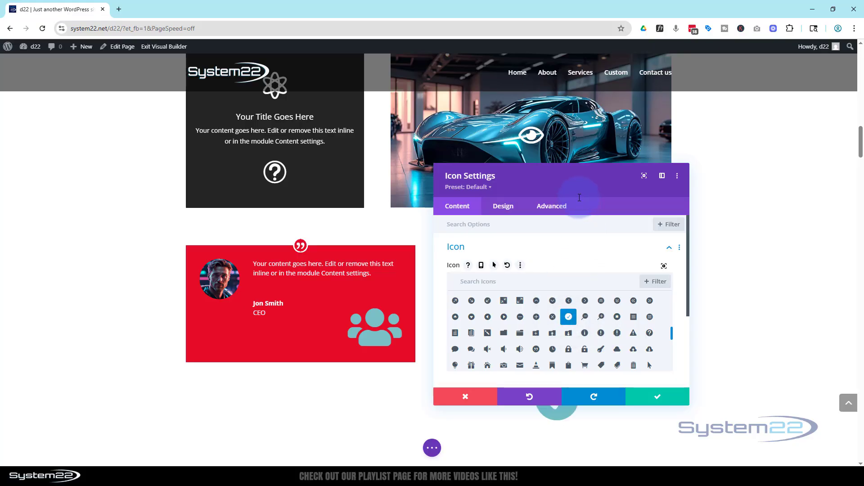
Move the settings window clear of the number counter and set the check mark icon's colour to light blue from the extended palette.
{"action": "left_click_drag", "start_coordinate": [291, 168], "coordinate": [252, 174]}
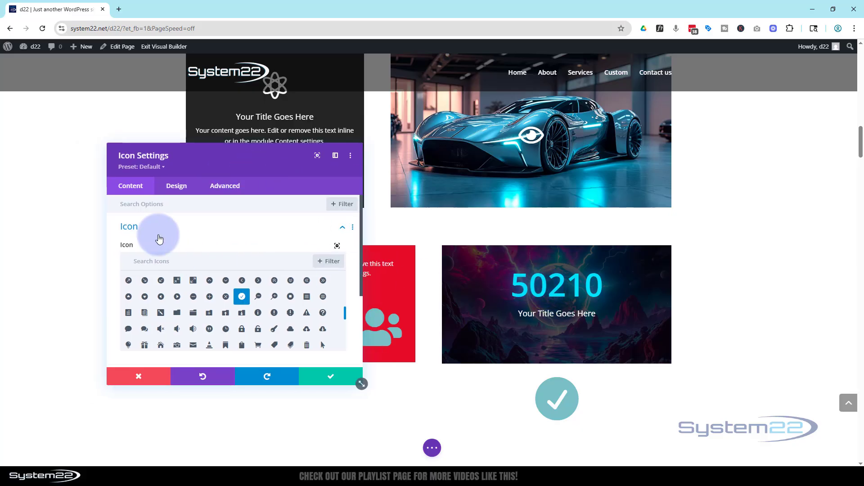
{"action": "left_click", "coordinate": [177, 187]}
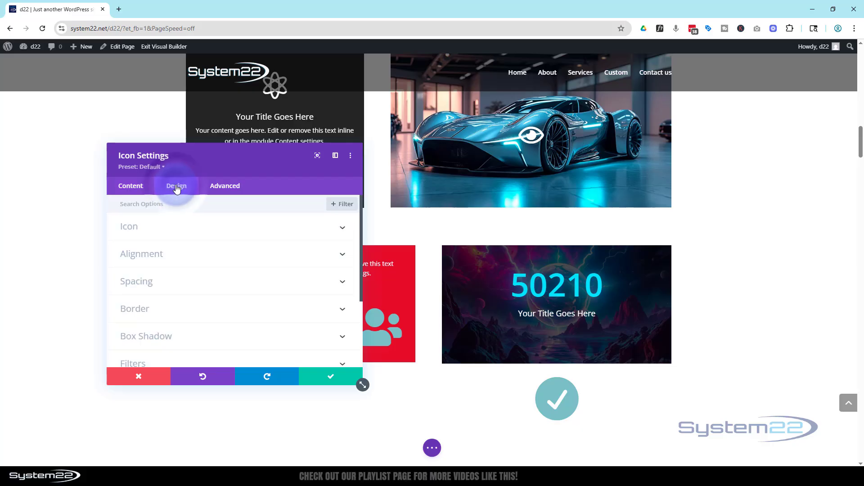
{"action": "left_click", "coordinate": [179, 232]}
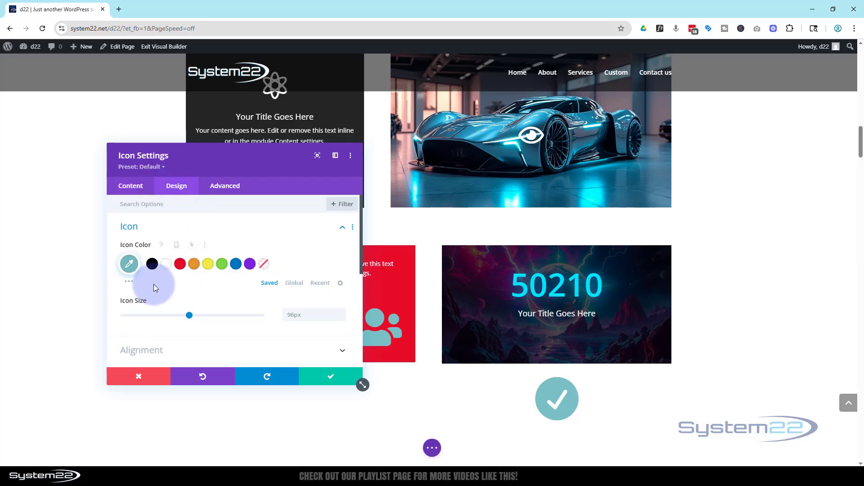
{"action": "left_click", "coordinate": [128, 283]}
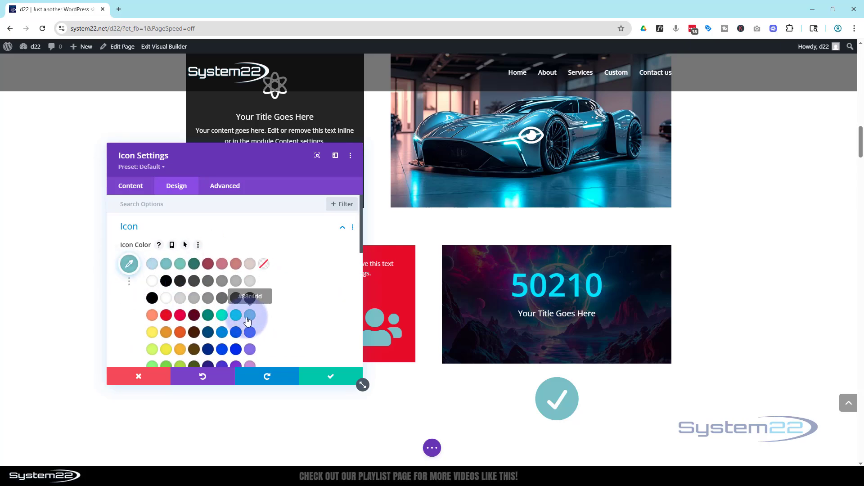
{"action": "left_click", "coordinate": [249, 319]}
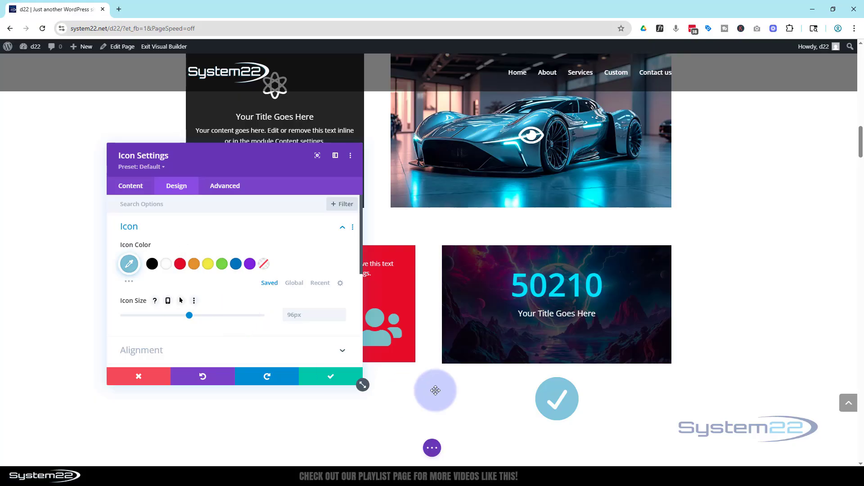
Set the check mark icon's position to Absolute with its location at the bottom centre of the number counter.
{"action": "left_click", "coordinate": [234, 191]}
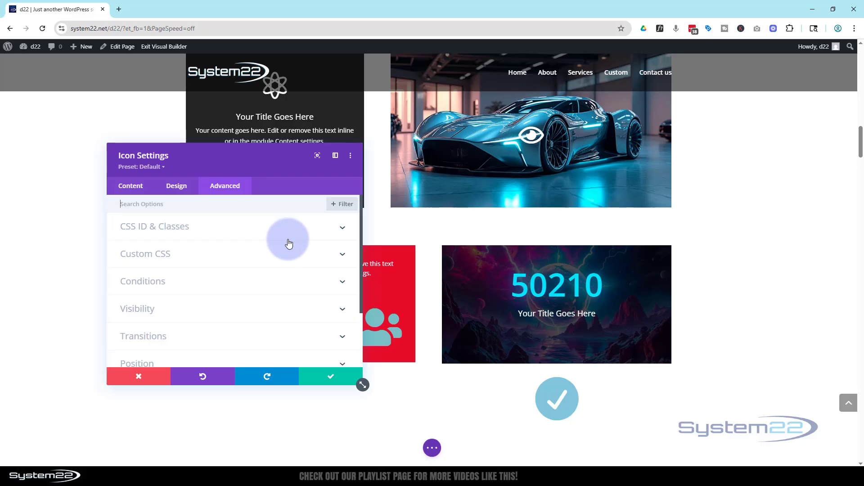
{"action": "scroll", "coordinate": [288, 243], "scroll_direction": "down", "scroll_amount": 3}
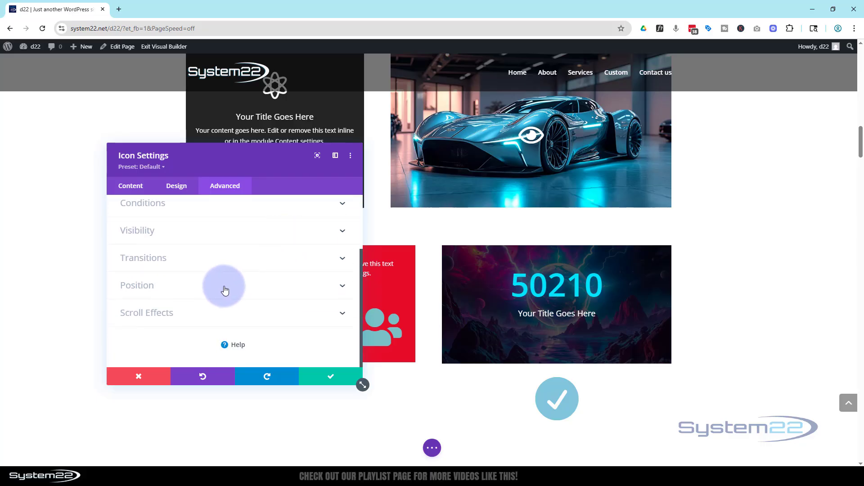
{"action": "left_click", "coordinate": [225, 292]}
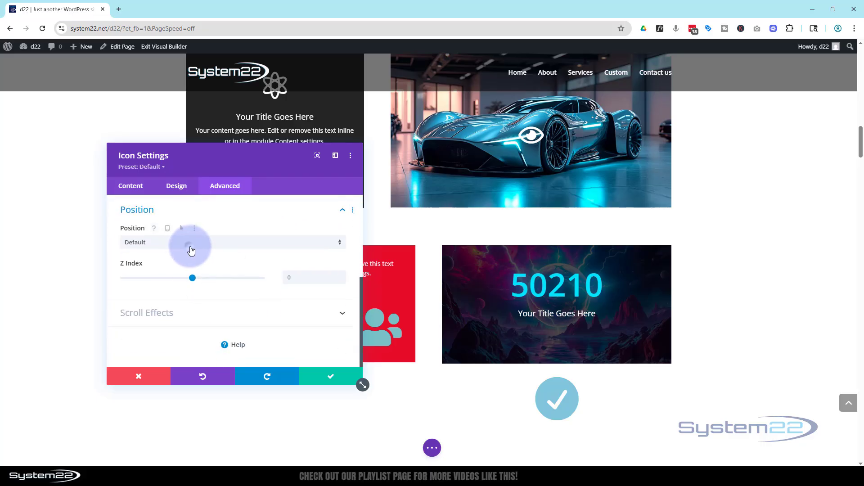
{"action": "left_click", "coordinate": [189, 249]}
{"action": "left_click", "coordinate": [178, 280]}
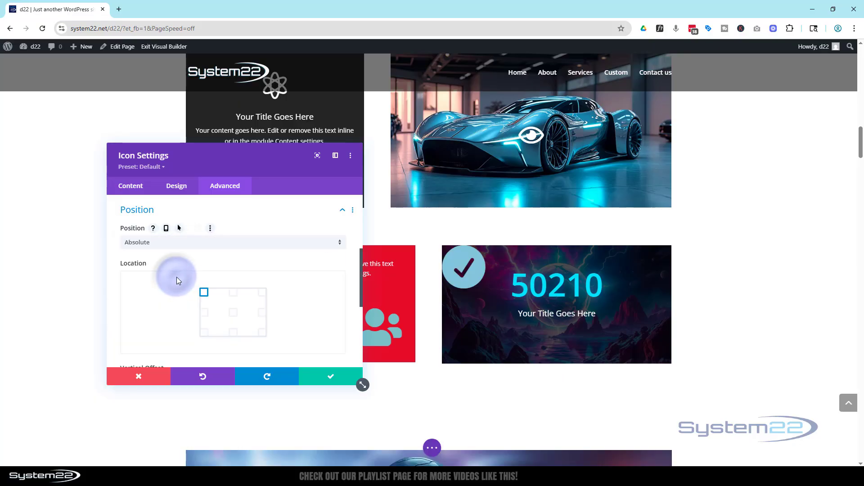
{"action": "left_click", "coordinate": [236, 337]}
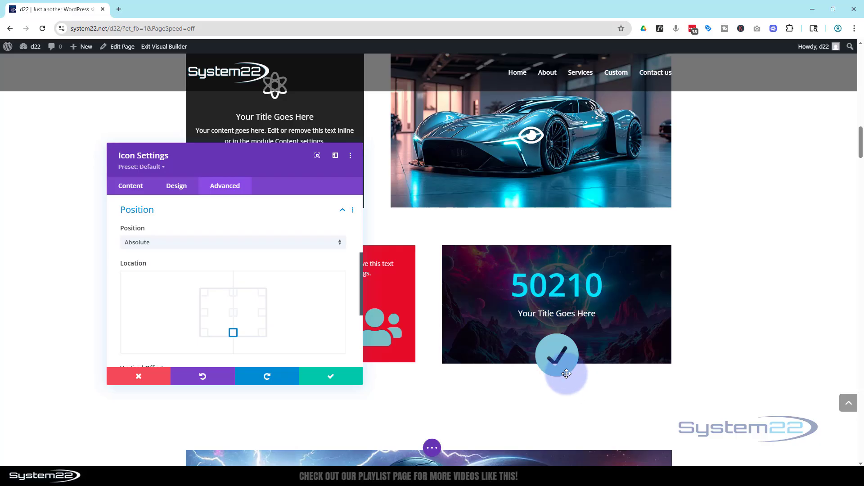
Set the check mark icon's vertical offset to -18px so it straddles the number counter's lower edge.
{"action": "scroll", "coordinate": [282, 325], "scroll_direction": "down", "scroll_amount": 2}
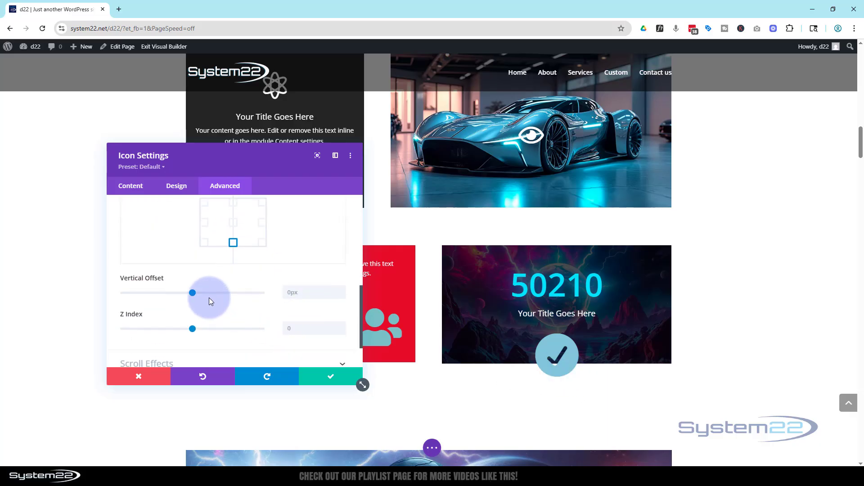
{"action": "left_click_drag", "start_coordinate": [193, 295], "coordinate": [191, 293]}
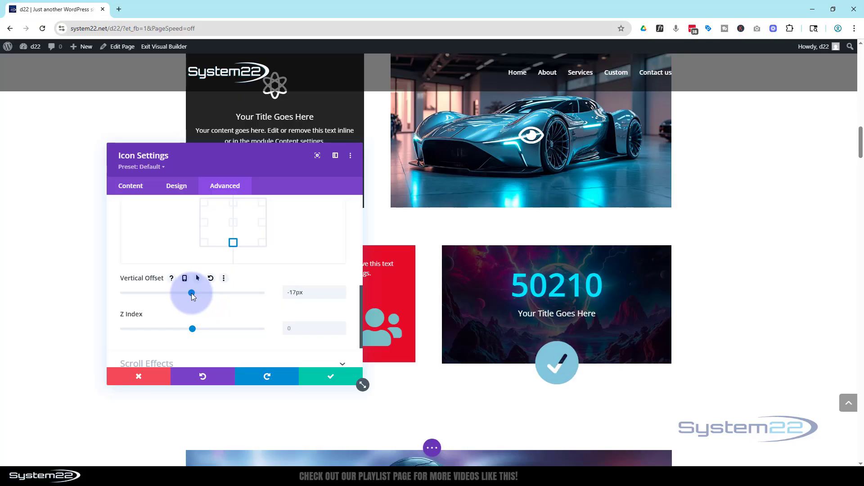
{"action": "left_click", "coordinate": [341, 295]}
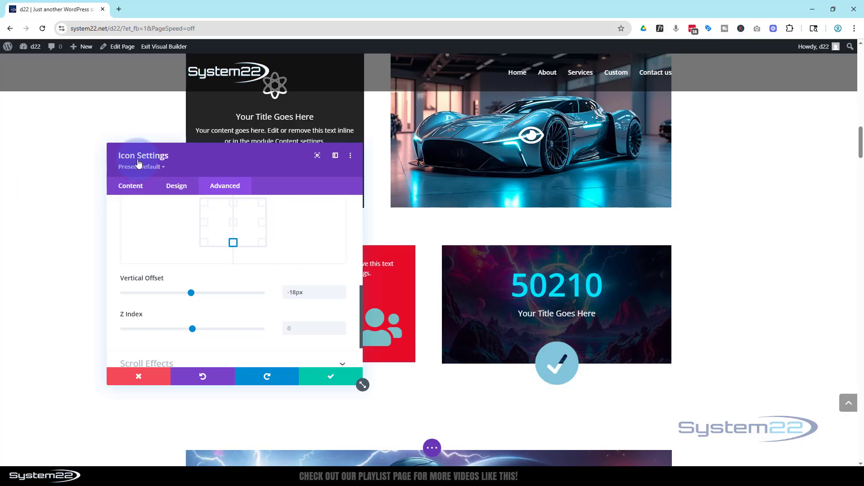
Give the check mark icon module a black background colour.
{"action": "left_click", "coordinate": [127, 190]}
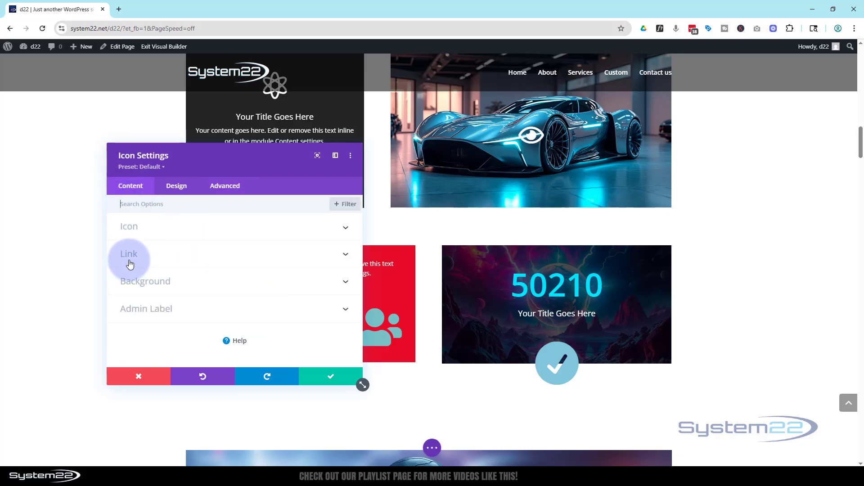
{"action": "left_click", "coordinate": [130, 282]}
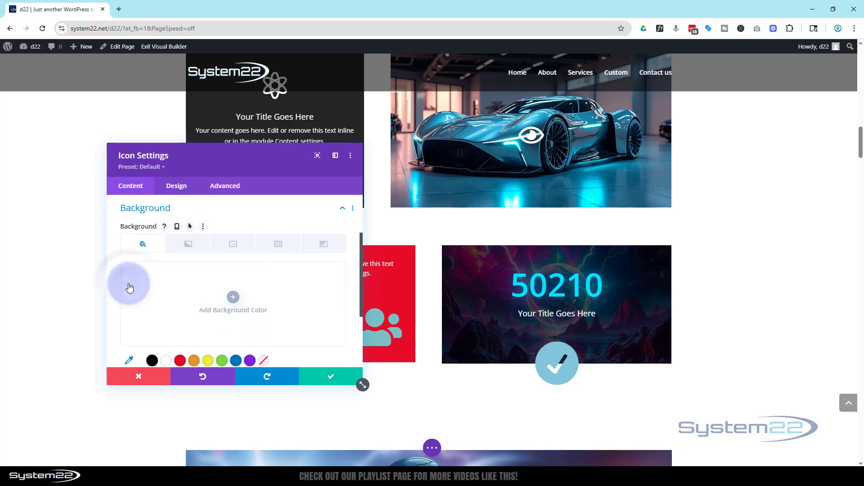
{"action": "left_click", "coordinate": [152, 360]}
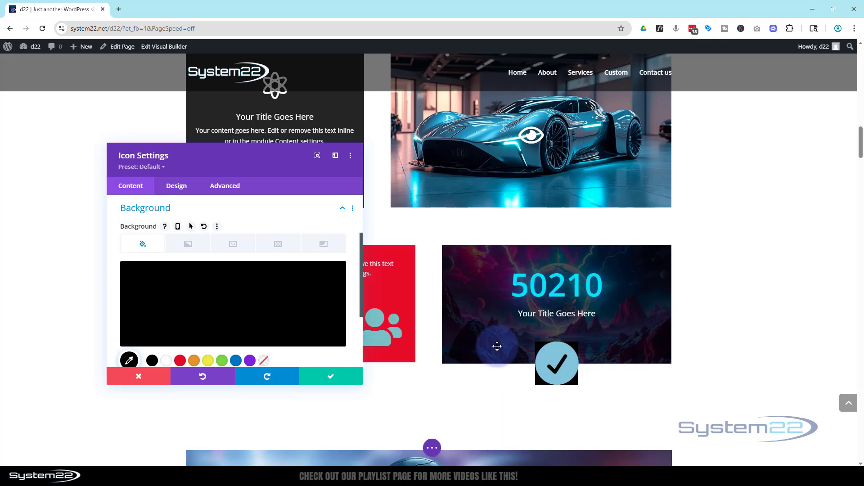
Round all four corners of the check mark icon module to 50% and save the icon's settings.
{"action": "left_click", "coordinate": [176, 186]}
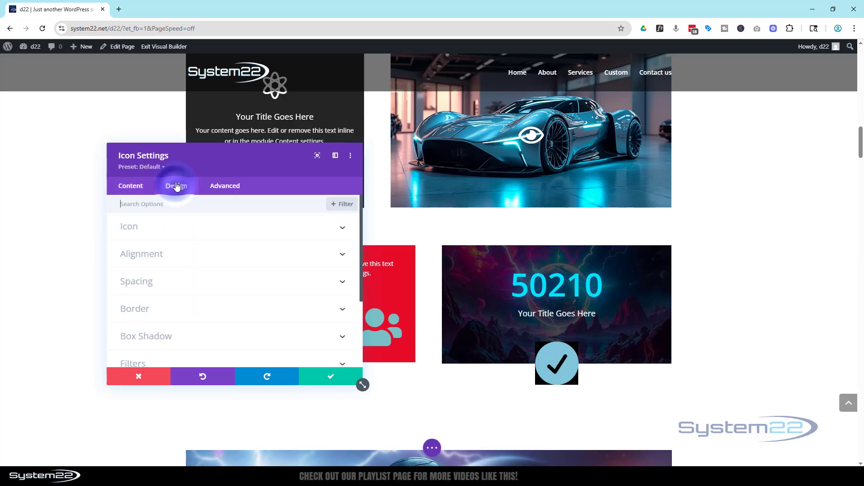
{"action": "left_click", "coordinate": [202, 309]}
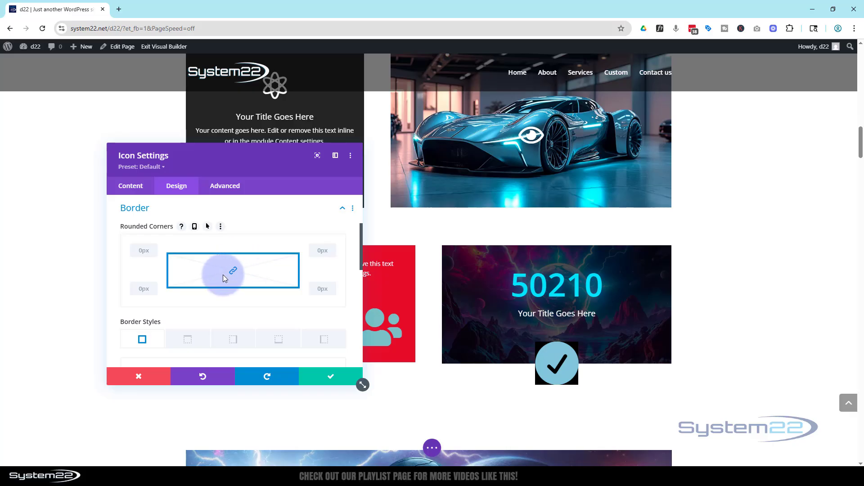
{"action": "left_click", "coordinate": [143, 251]}
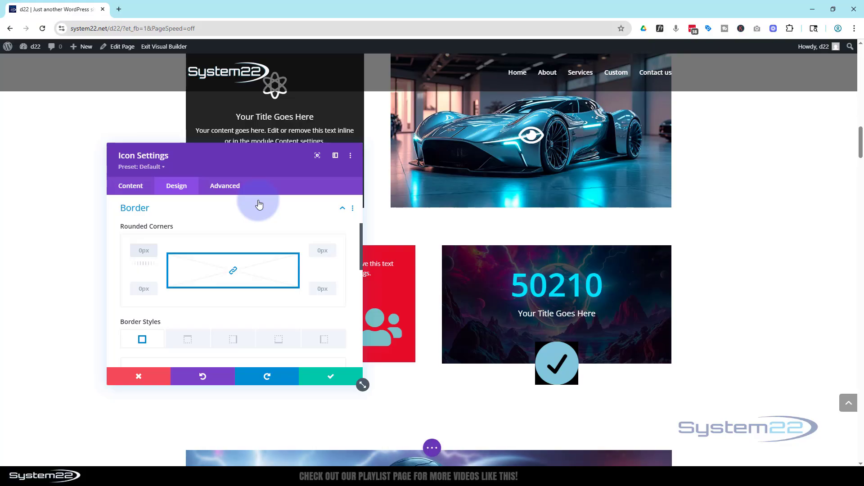
{"action": "type", "text": "50"}
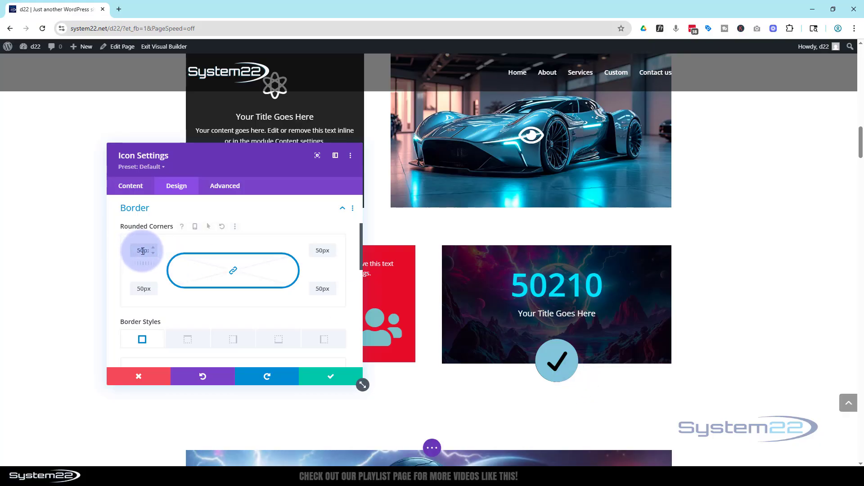
{"action": "left_click_drag", "start_coordinate": [143, 251], "coordinate": [149, 253]}
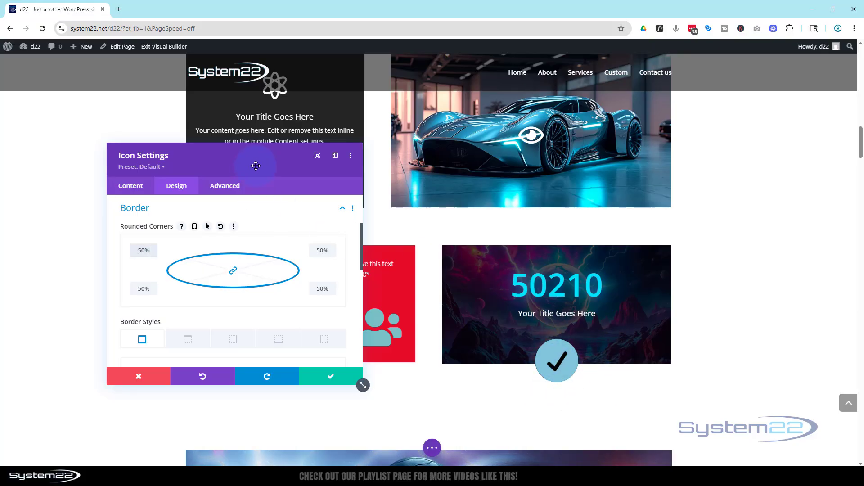
{"action": "left_click_drag", "start_coordinate": [255, 166], "coordinate": [537, 265]}
{"action": "left_click_drag", "start_coordinate": [589, 222], "coordinate": [515, 197]}
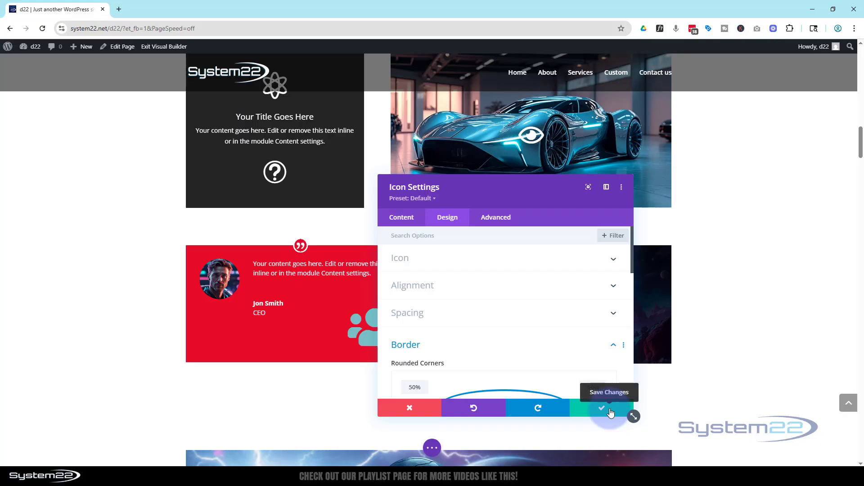
{"action": "left_click", "coordinate": [611, 412]}
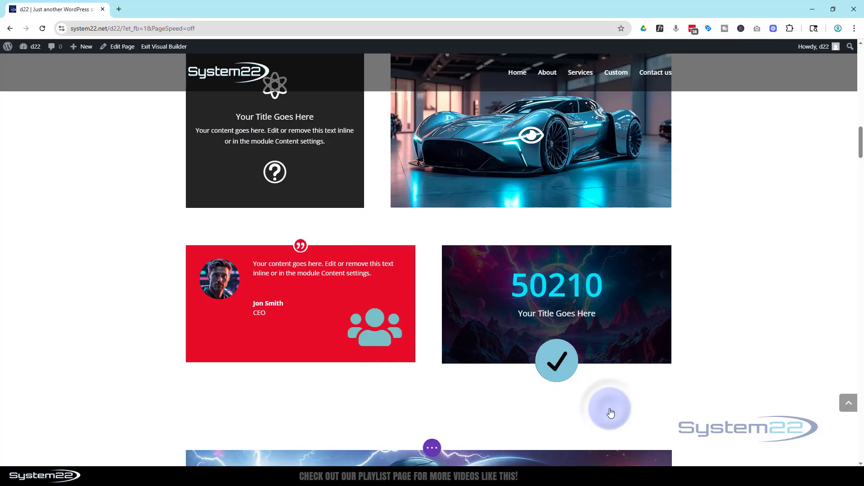
Save the page and exit the Visual Builder to check the overlaid icon modules on the live page.
{"action": "left_click", "coordinate": [433, 449]}
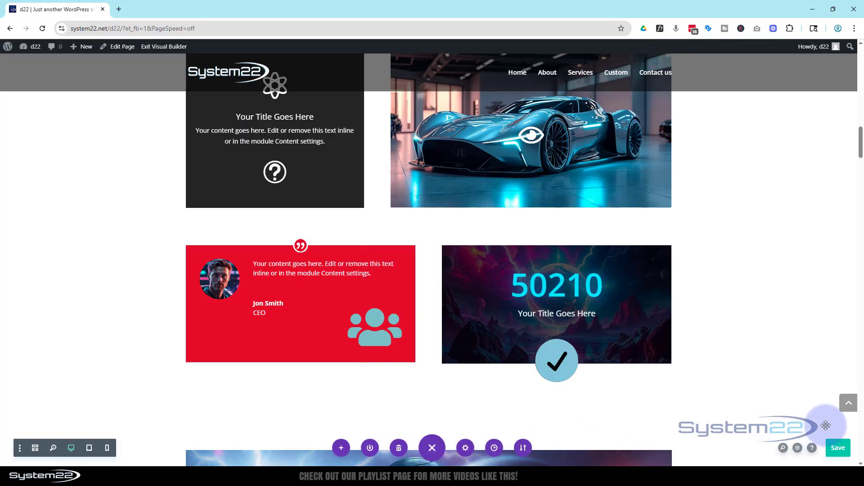
{"action": "left_click", "coordinate": [839, 448]}
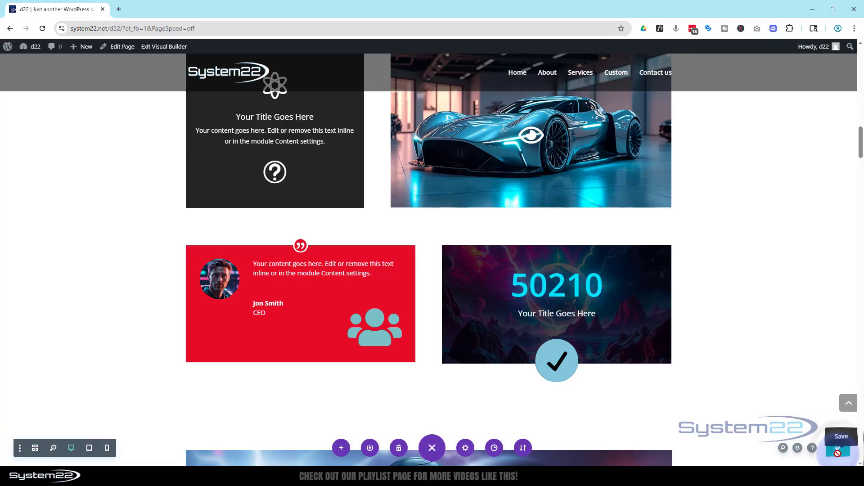
{"action": "left_click", "coordinate": [162, 47]}
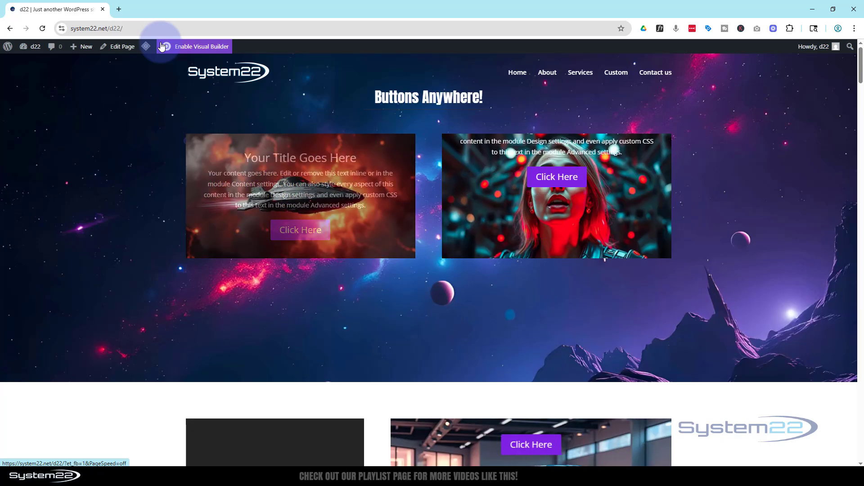
{"action": "scroll", "coordinate": [93, 228], "scroll_direction": "down", "scroll_amount": 9}
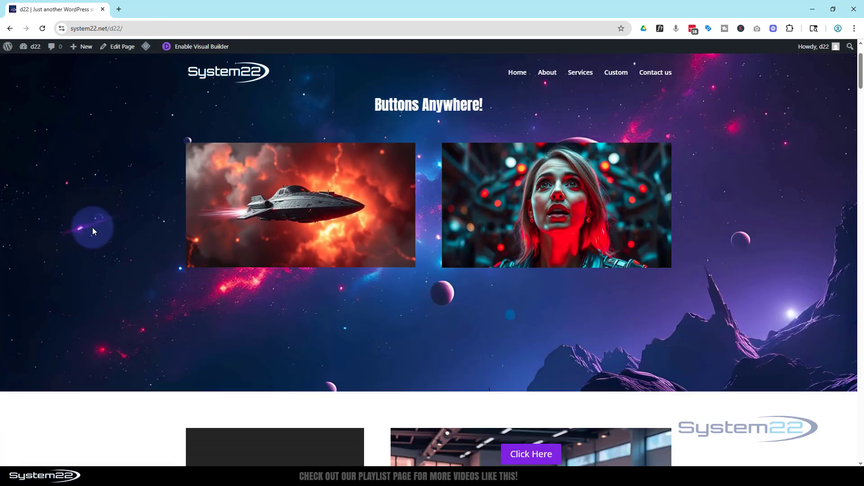
{"action": "scroll", "coordinate": [93, 228], "scroll_direction": "down", "scroll_amount": 10}
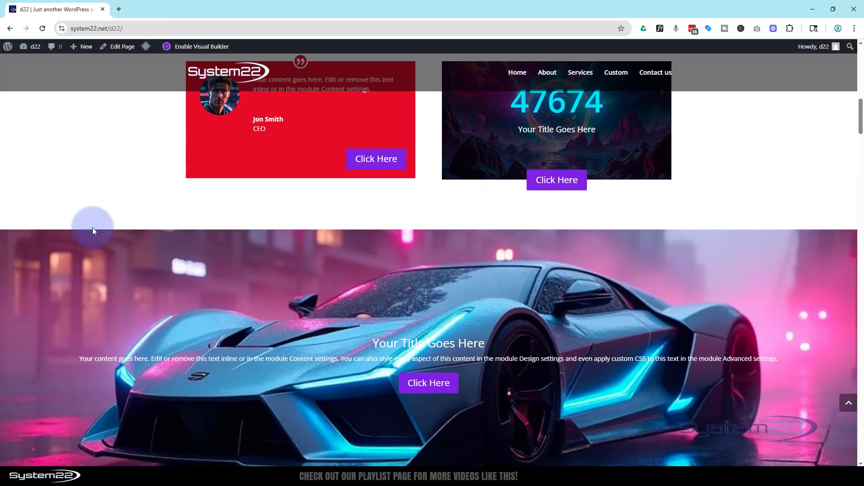
{"action": "scroll", "coordinate": [93, 228], "scroll_direction": "down", "scroll_amount": 4}
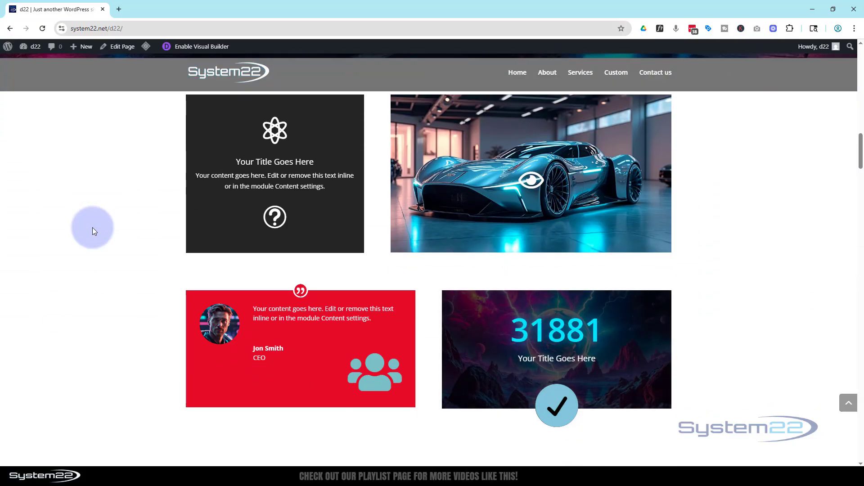